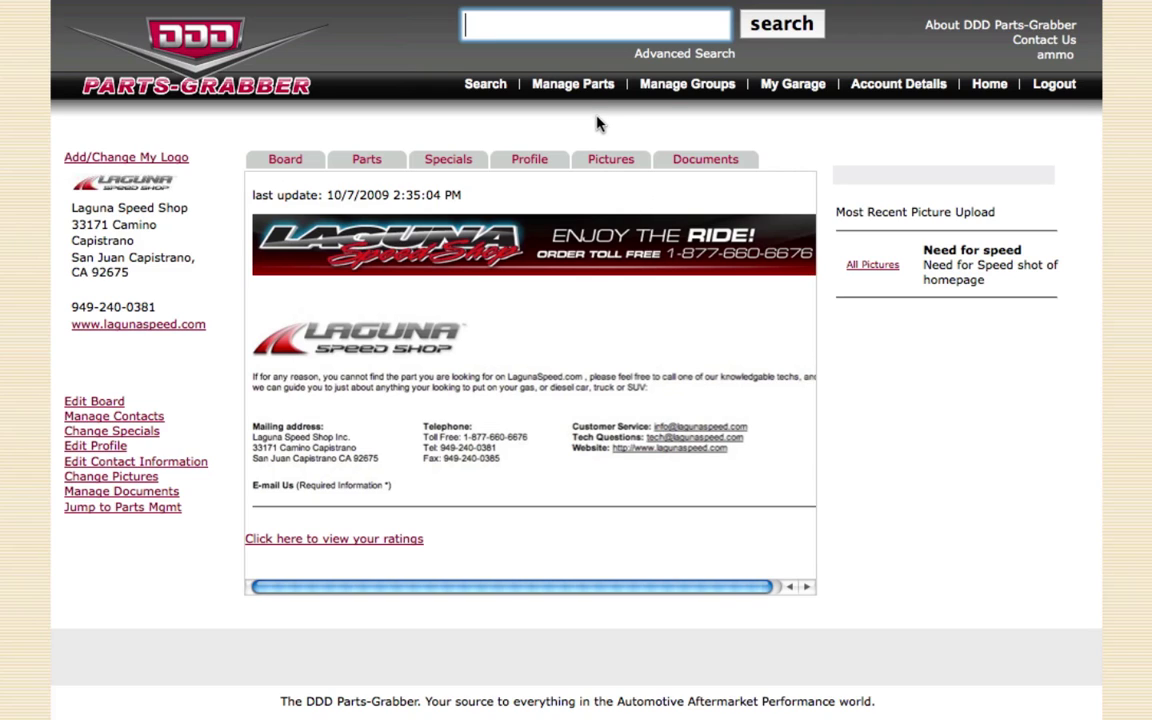
Open the Excel Quick Upload Guide from the Manage Parts Upload Inventory List page.
mouse_move(586, 86)
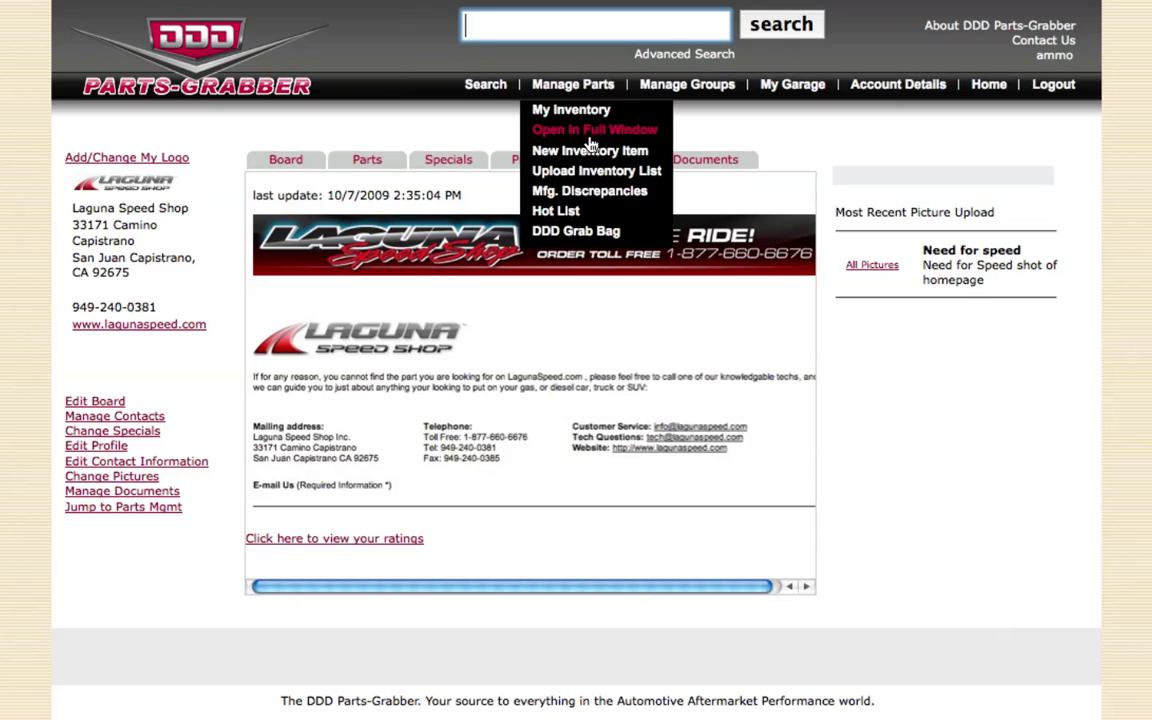
click(594, 172)
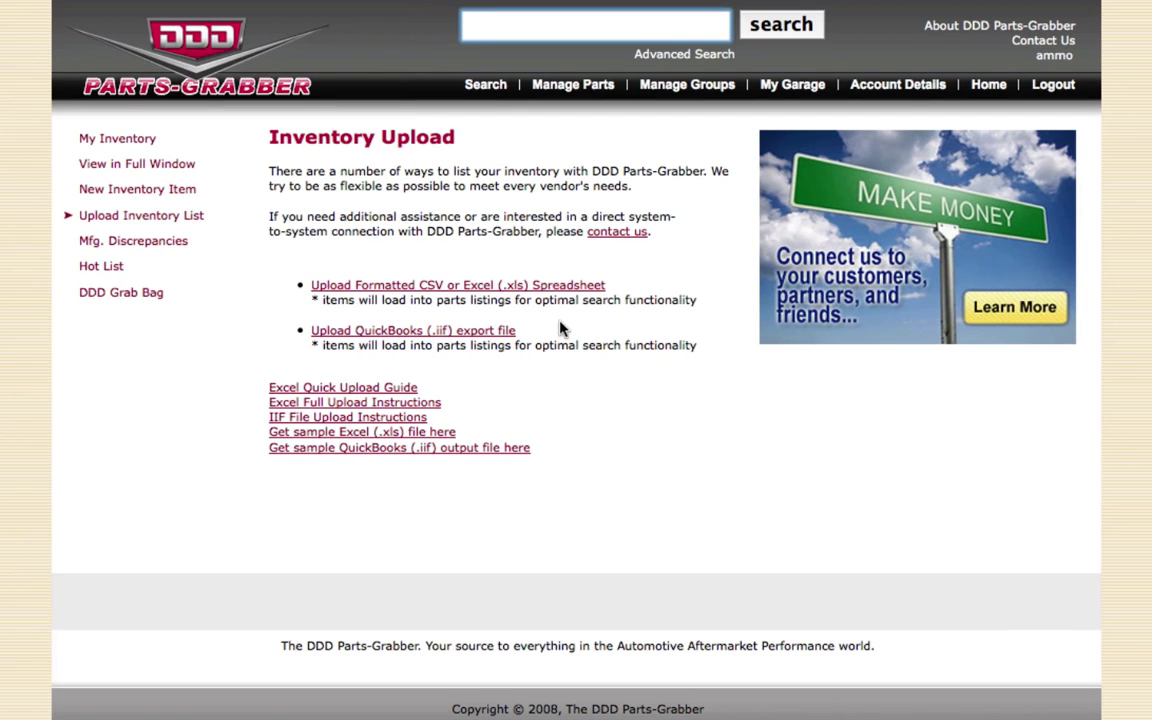
click(378, 390)
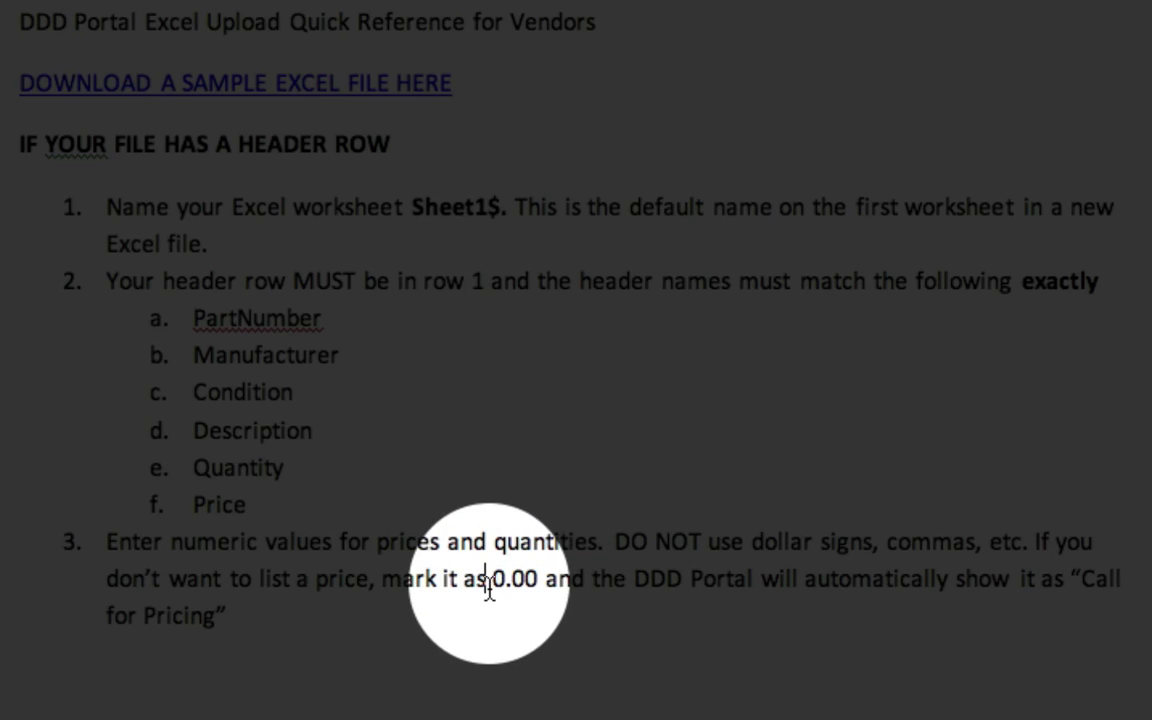
drag(489, 588, 524, 594)
click(532, 592)
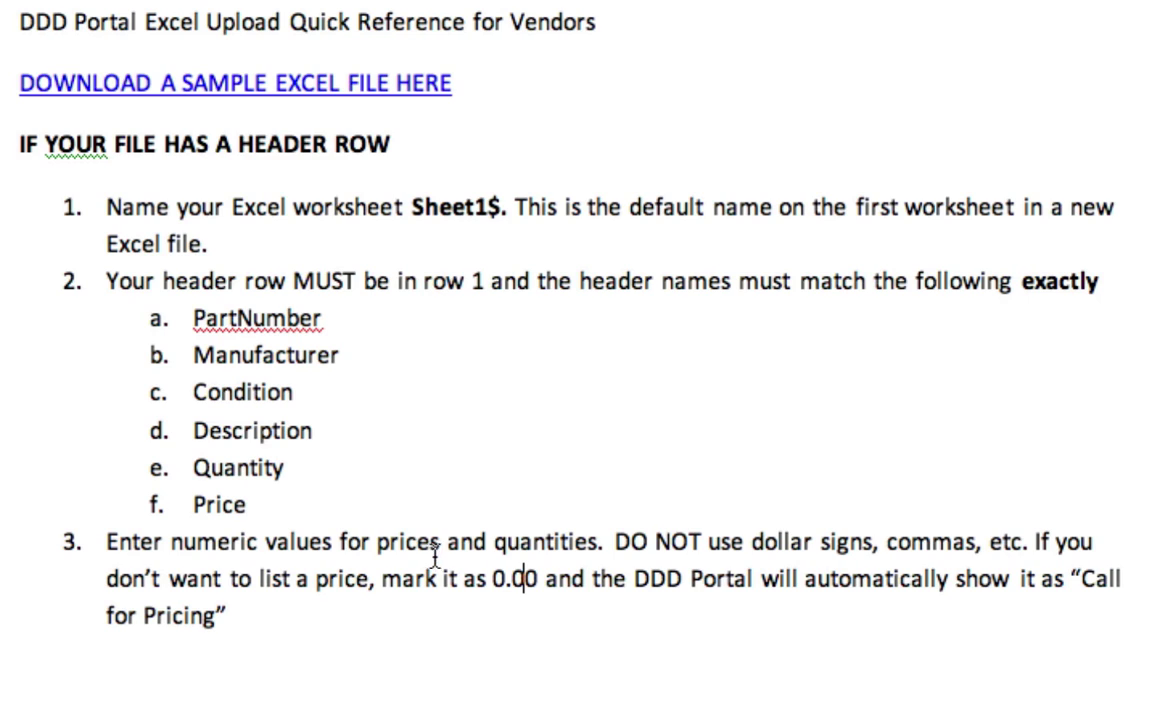
drag(541, 585, 494, 584)
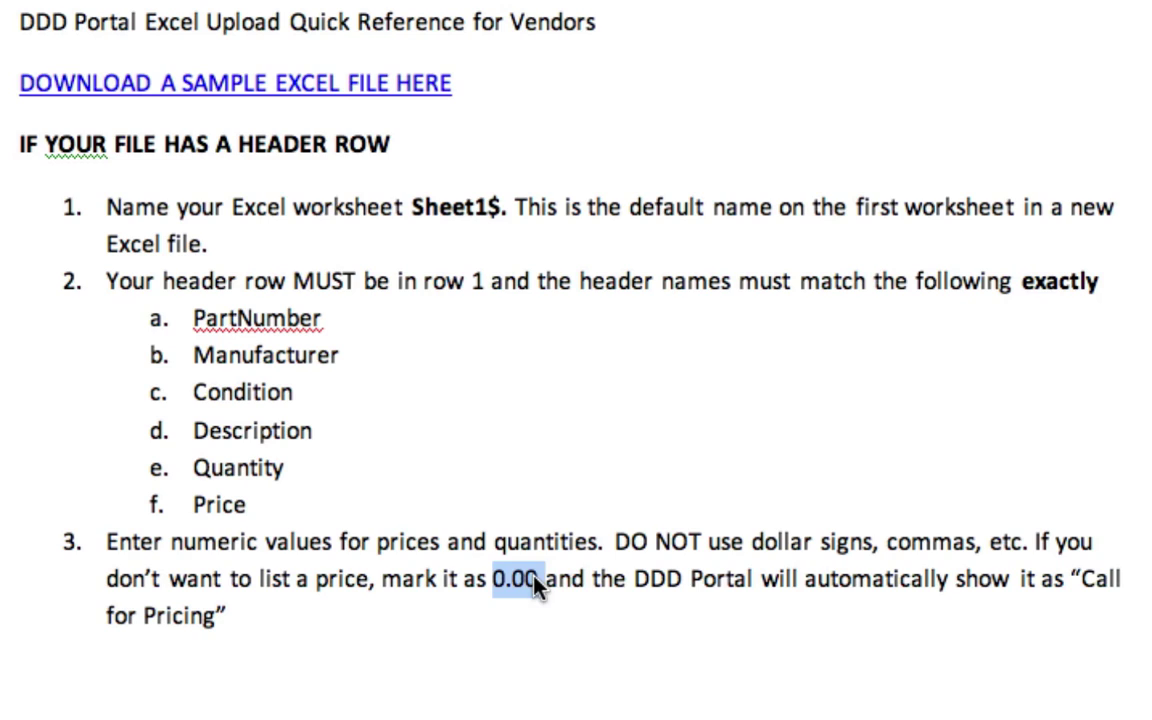
click(545, 583)
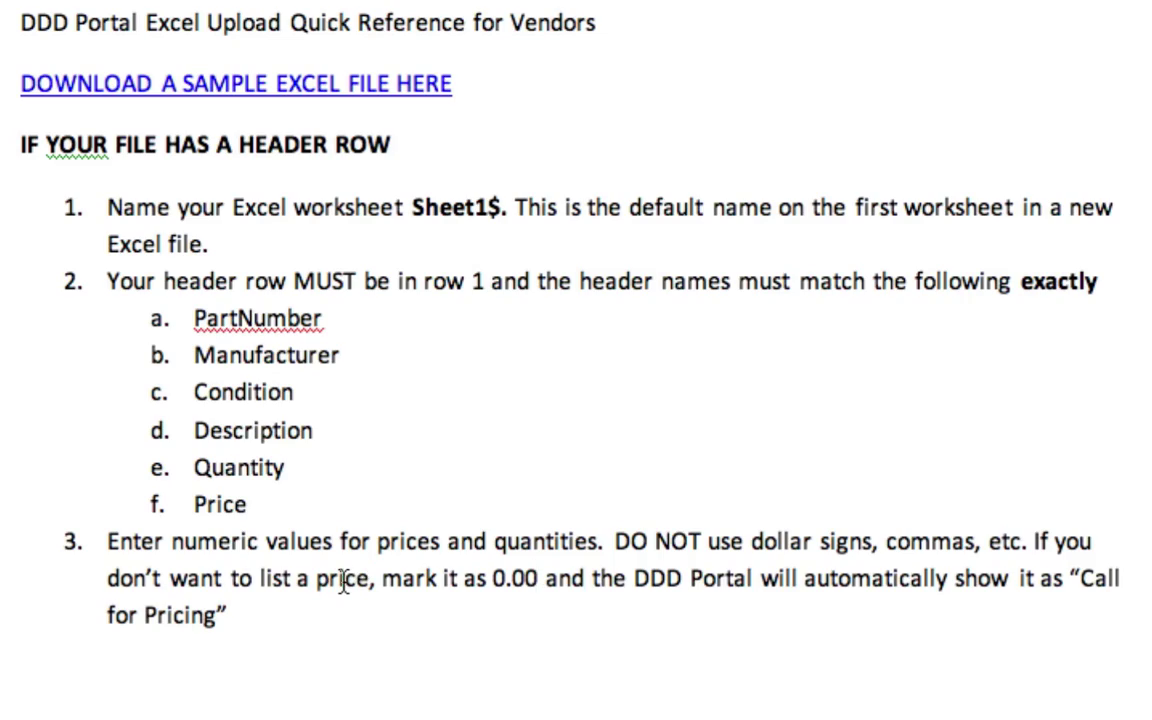
Bring the Laguna Speed inventory workbook to the front and scroll through its rows.
key(F9)
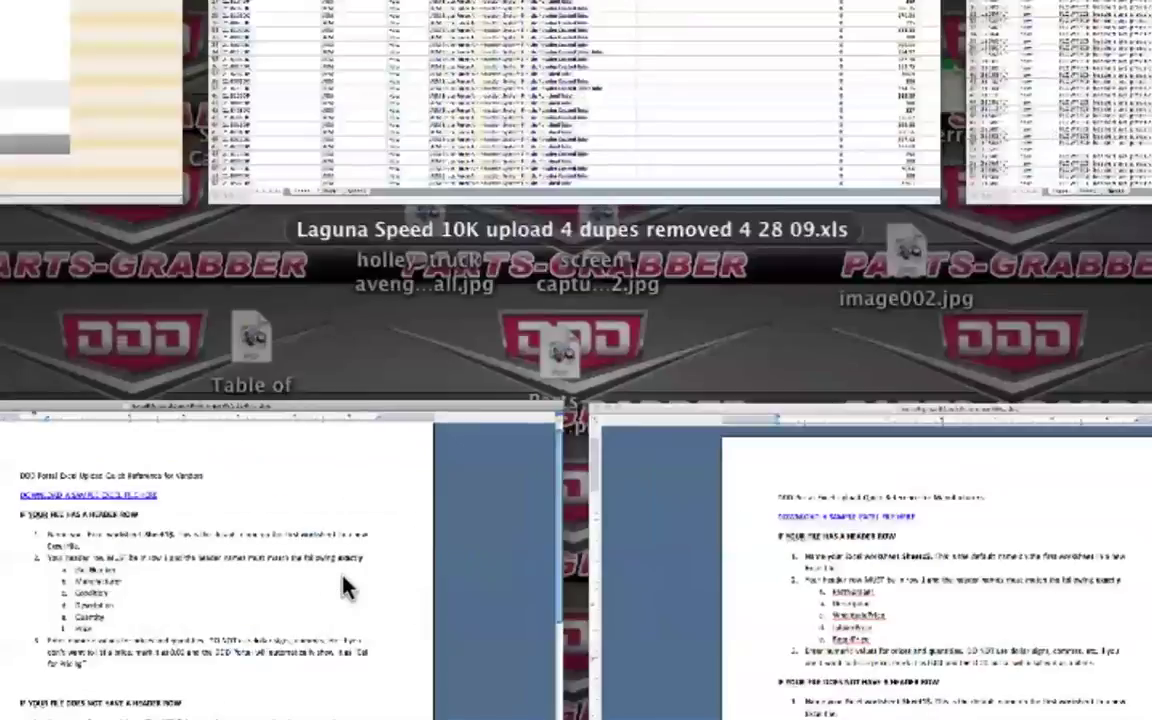
click(533, 173)
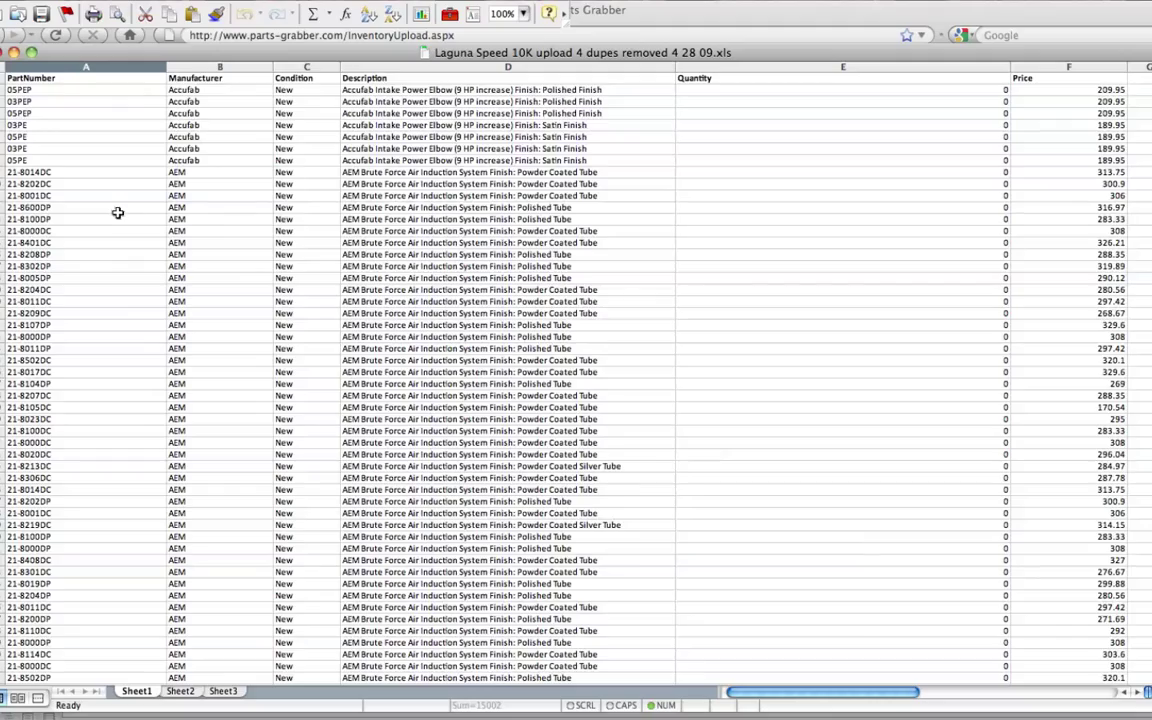
scroll(119, 210, down, 15)
scroll(119, 210, down, 20)
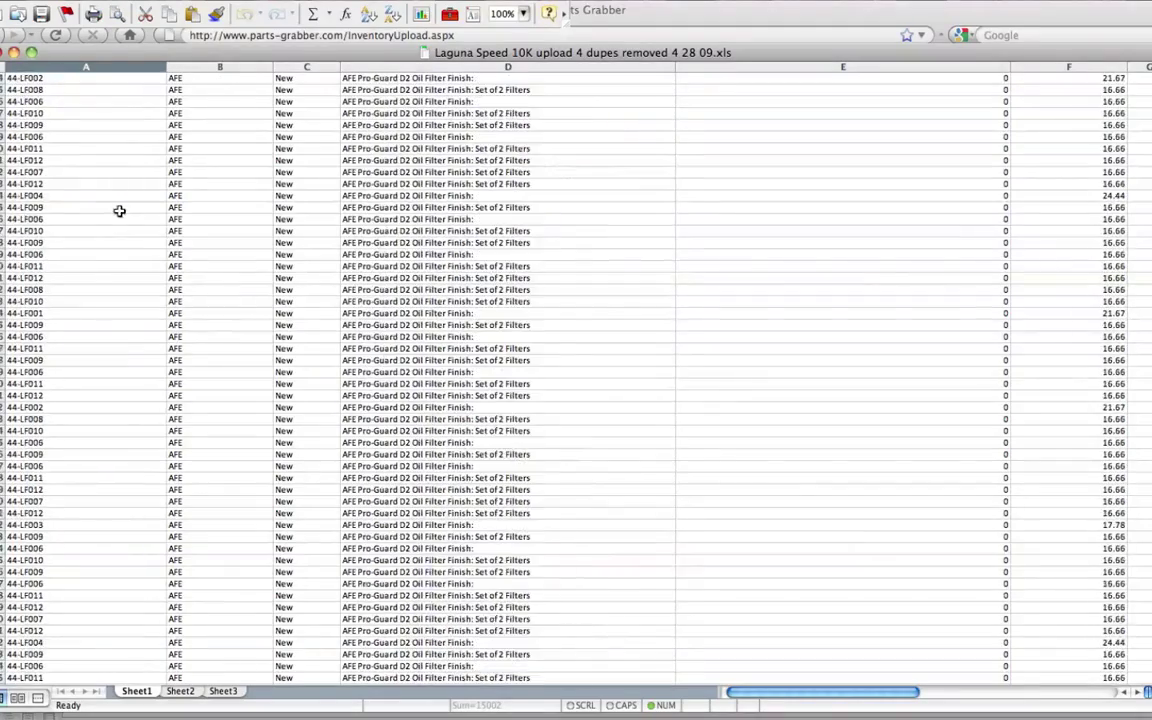
scroll(125, 229, up, 20)
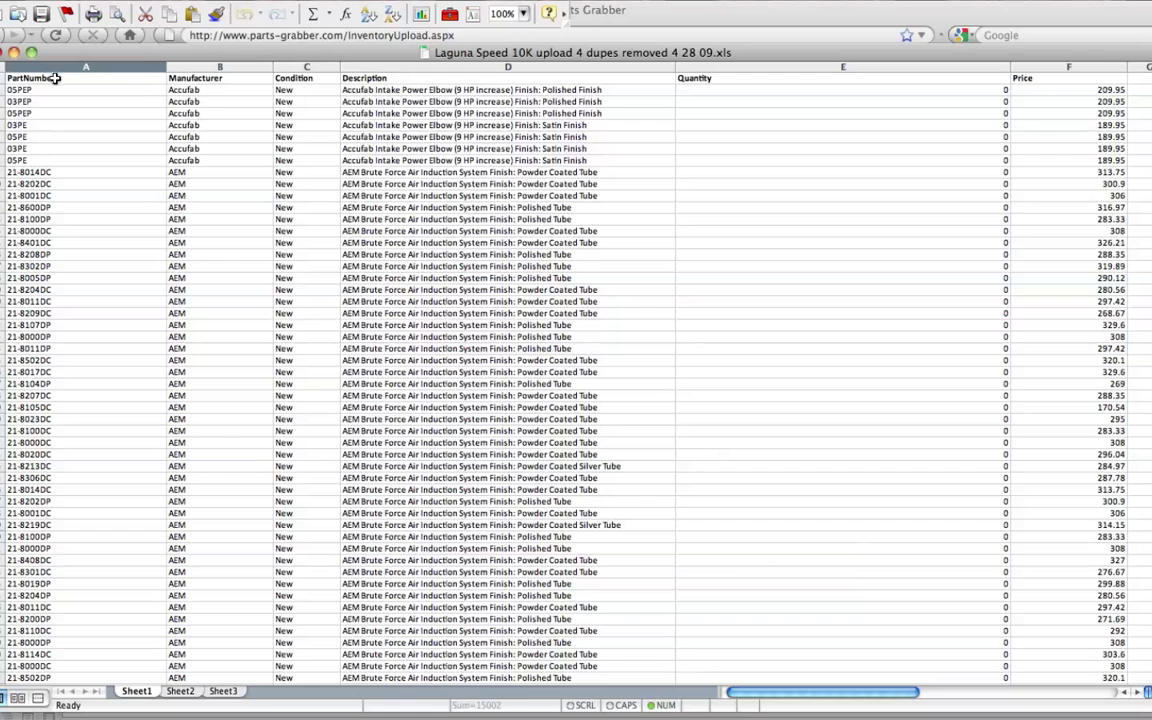
Select each header cell A1–F1: PartNumber, Manufacturer, Condition, Description, Quantity, Price.
click(50, 70)
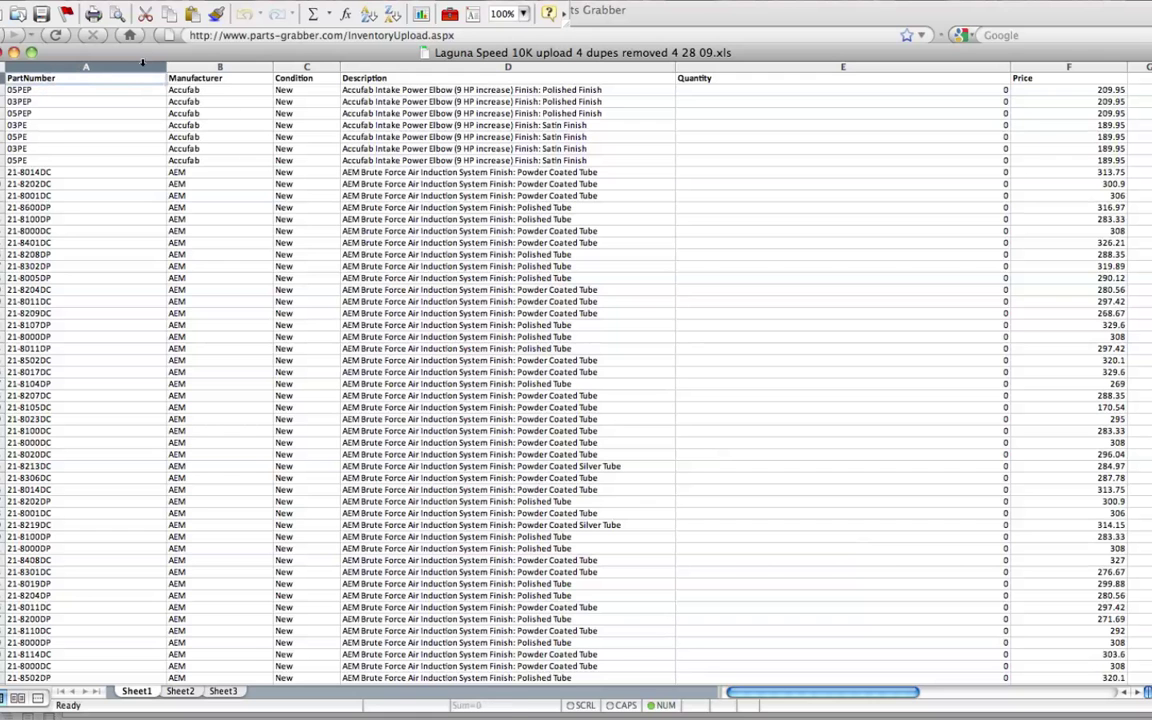
click(204, 80)
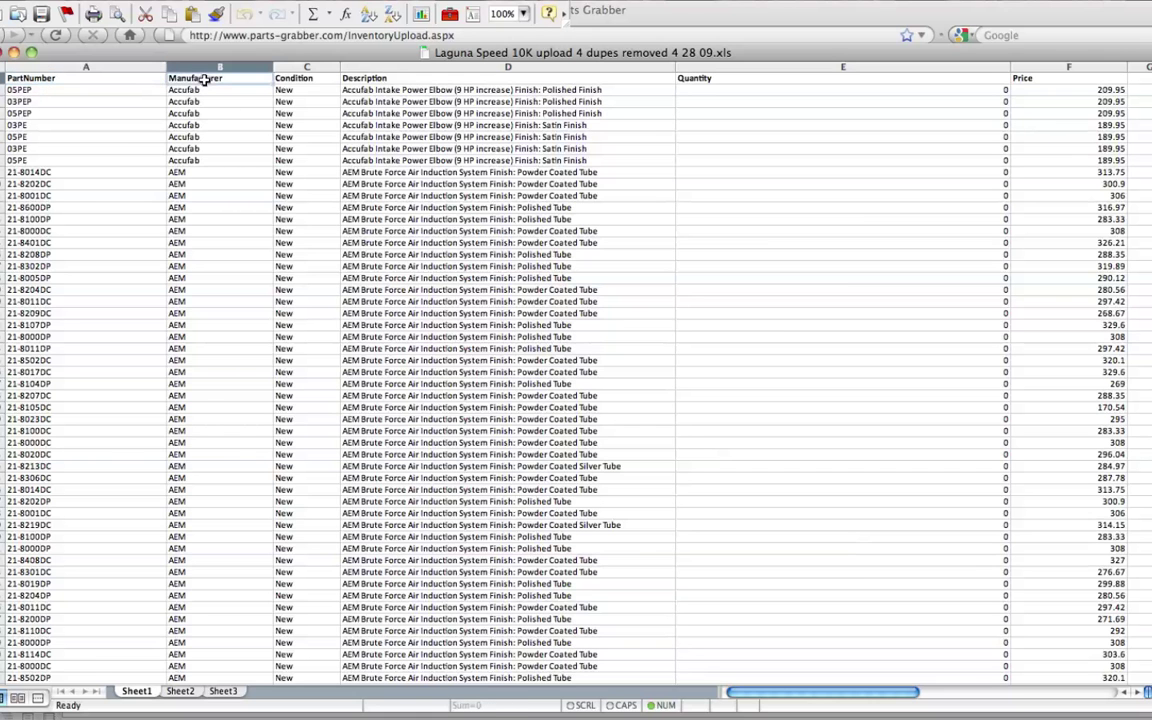
click(308, 79)
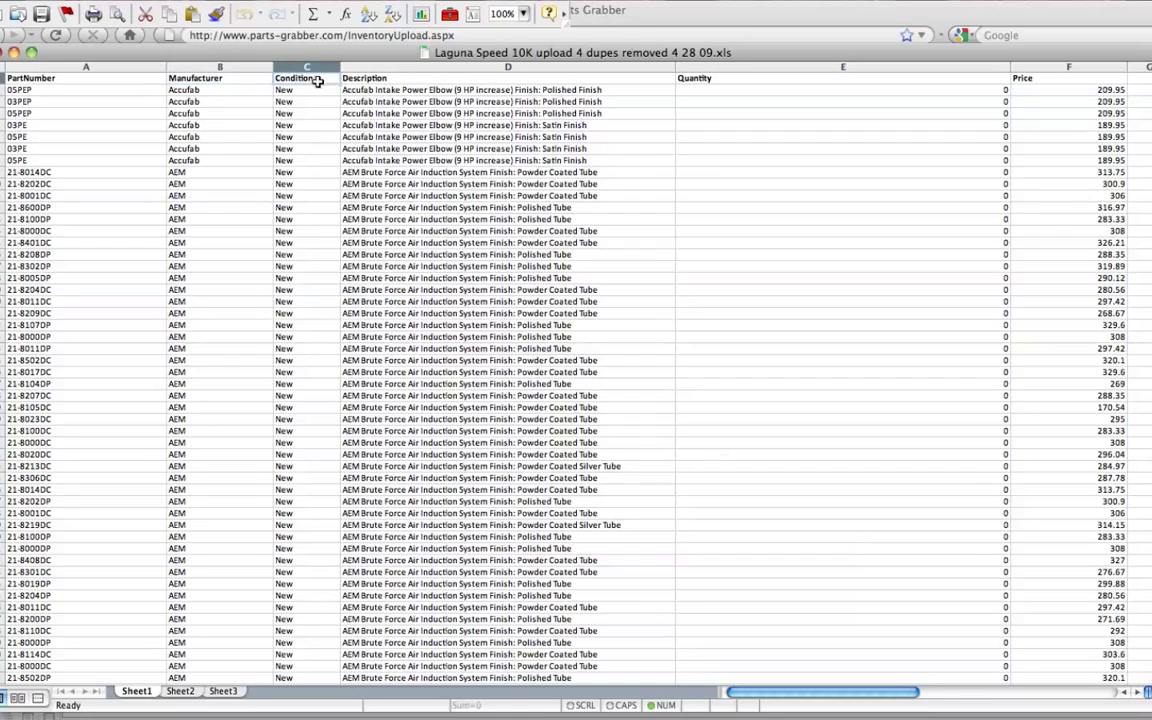
click(378, 78)
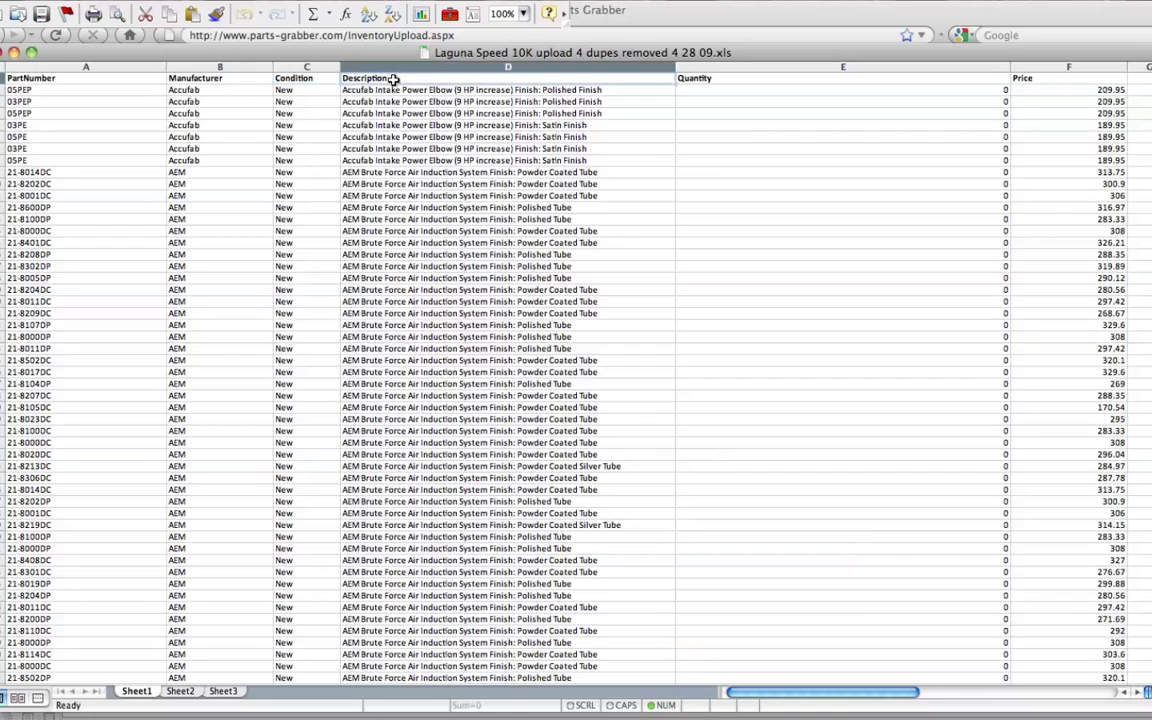
click(710, 78)
click(1086, 83)
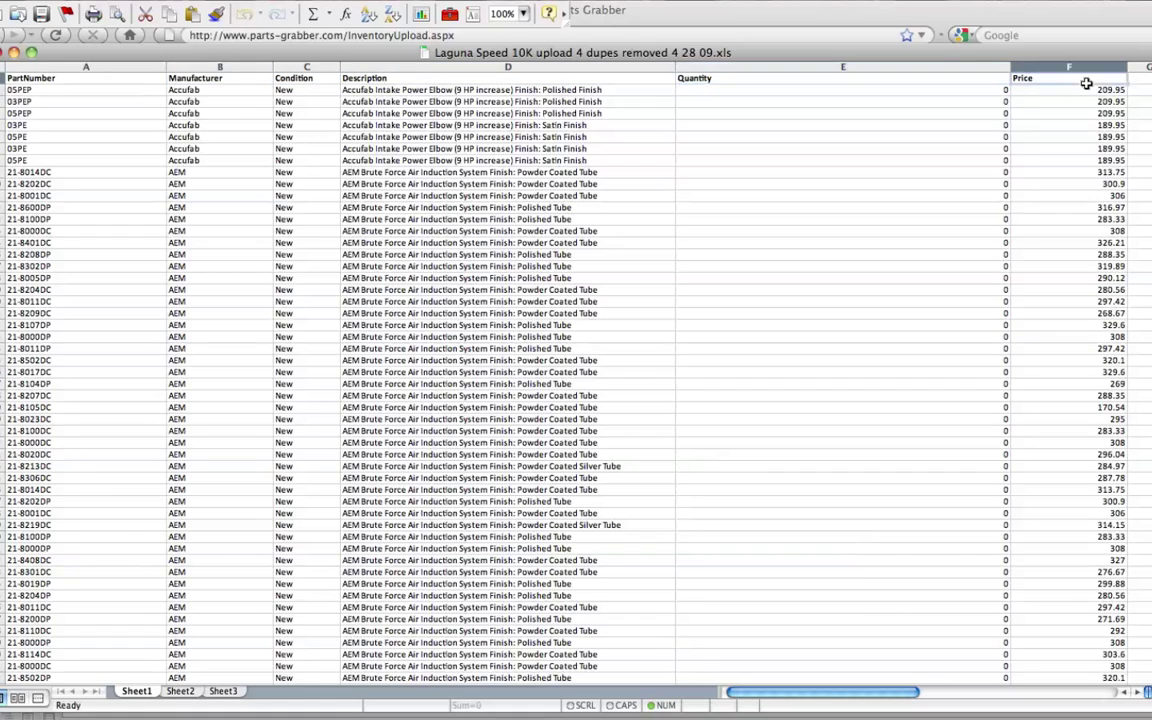
Select several part number cells in column A, ending on manufacturer cell B2 (Accufab).
click(77, 91)
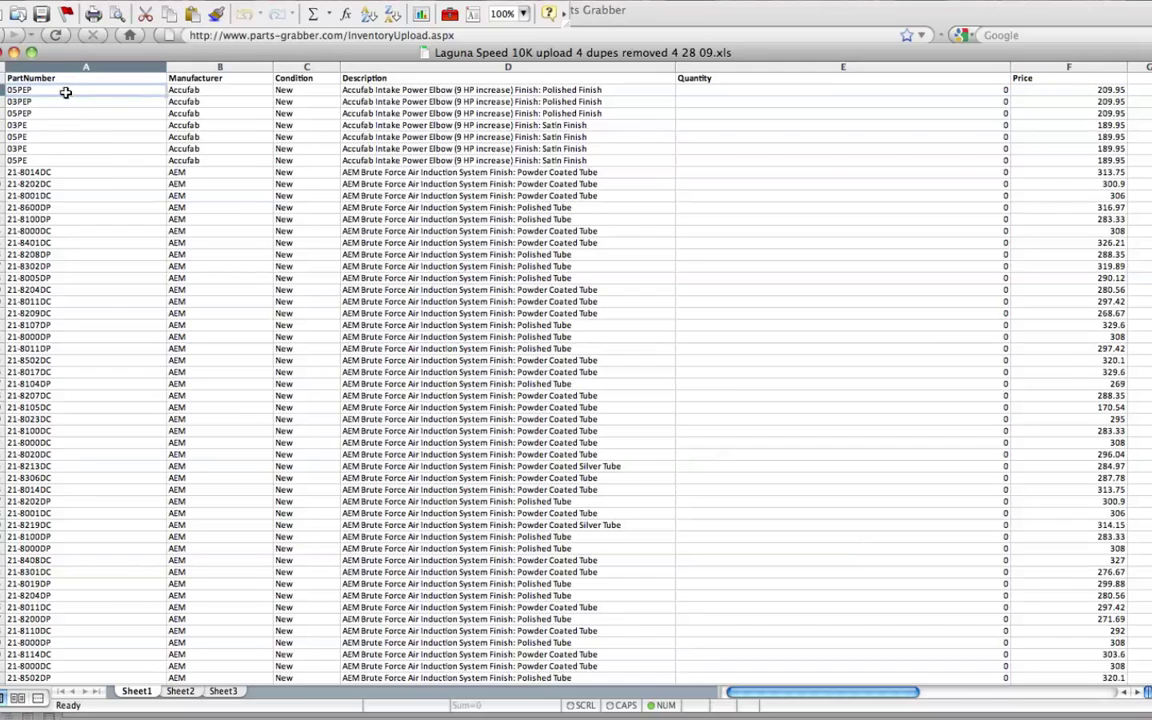
click(51, 301)
click(50, 160)
click(148, 89)
click(197, 89)
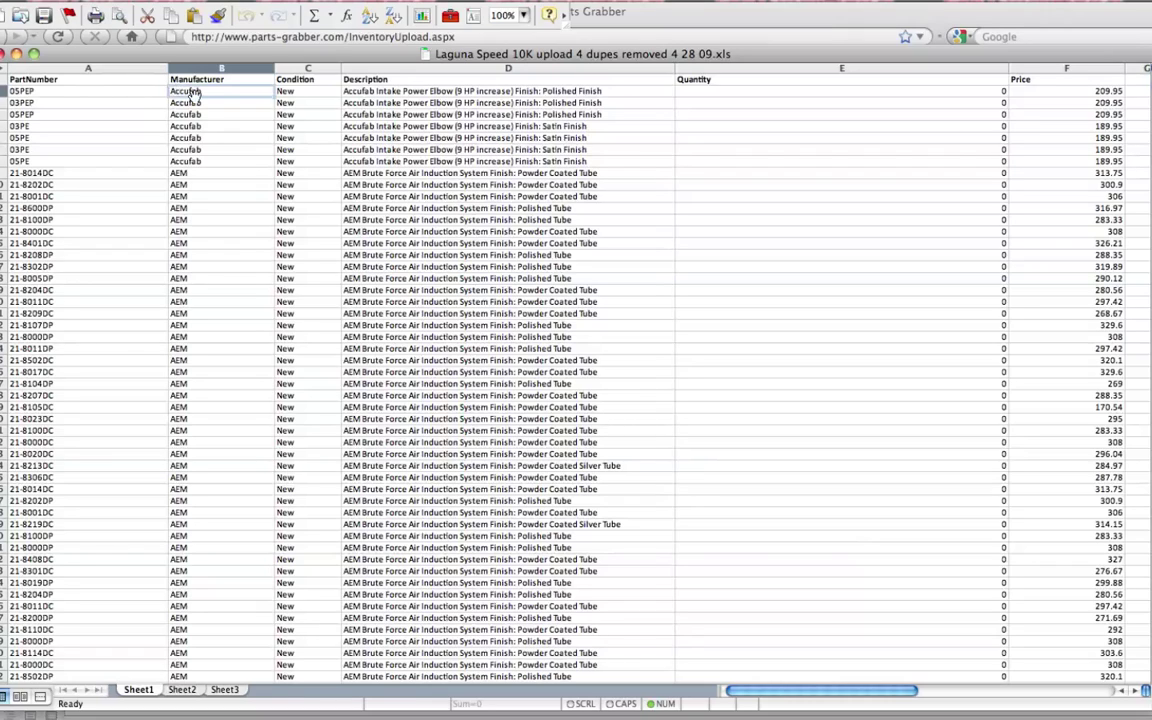
click(310, 91)
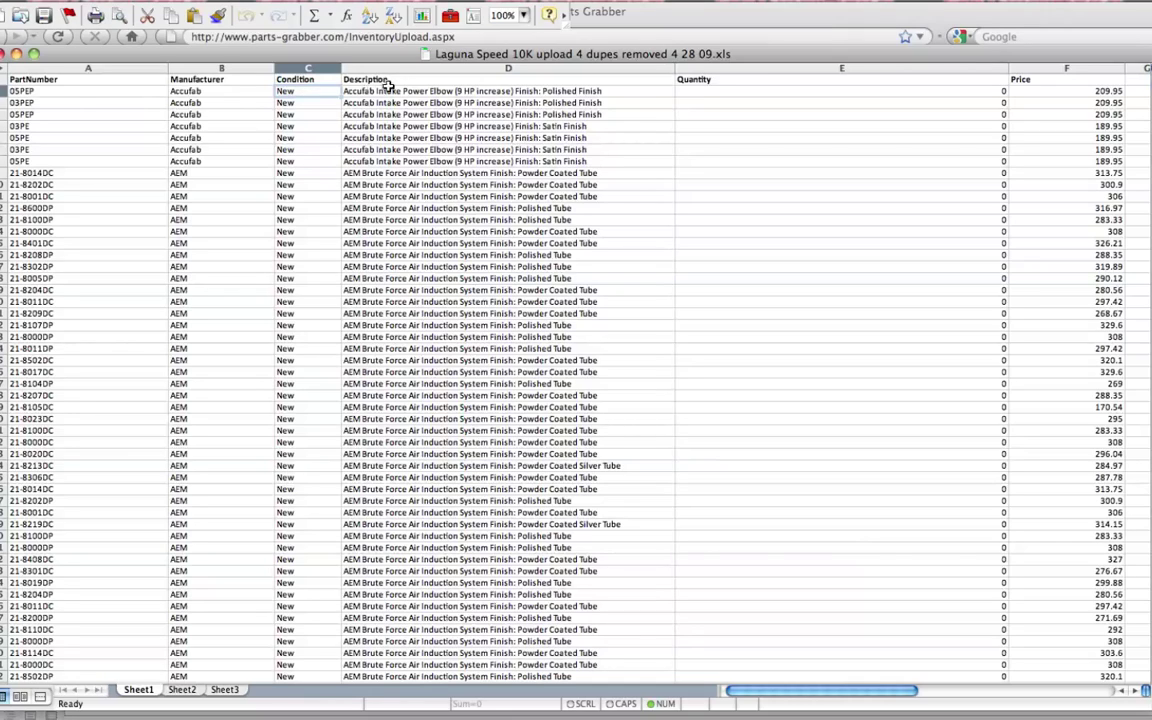
click(419, 81)
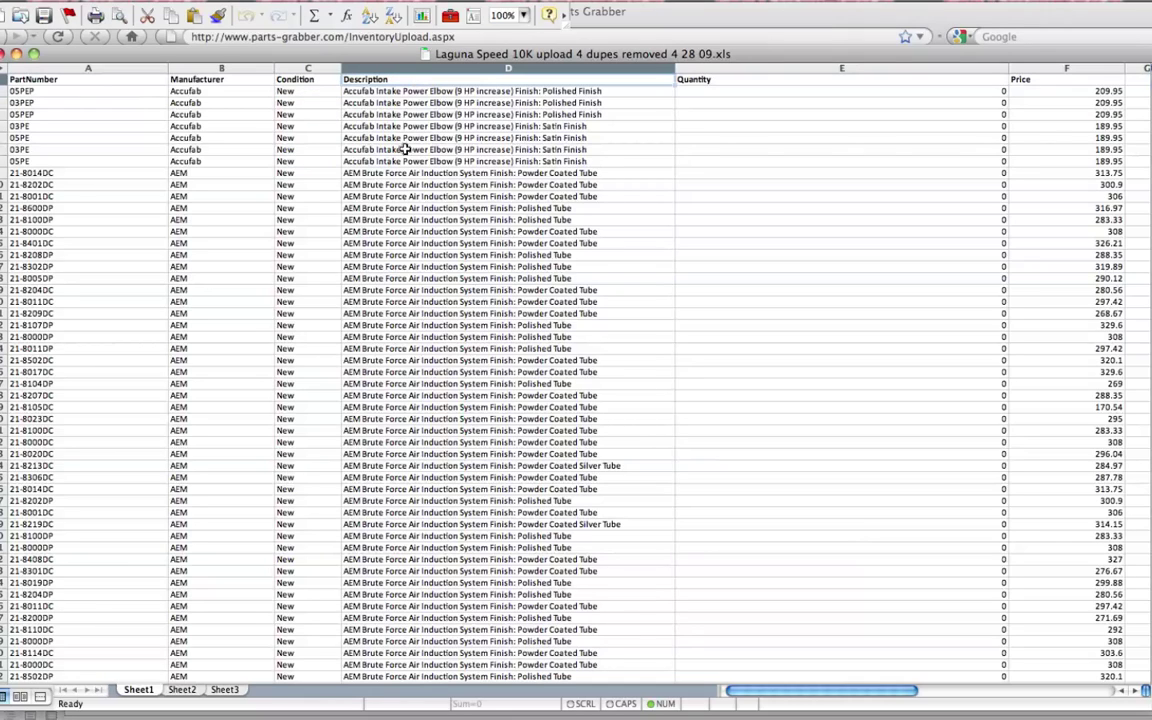
click(399, 186)
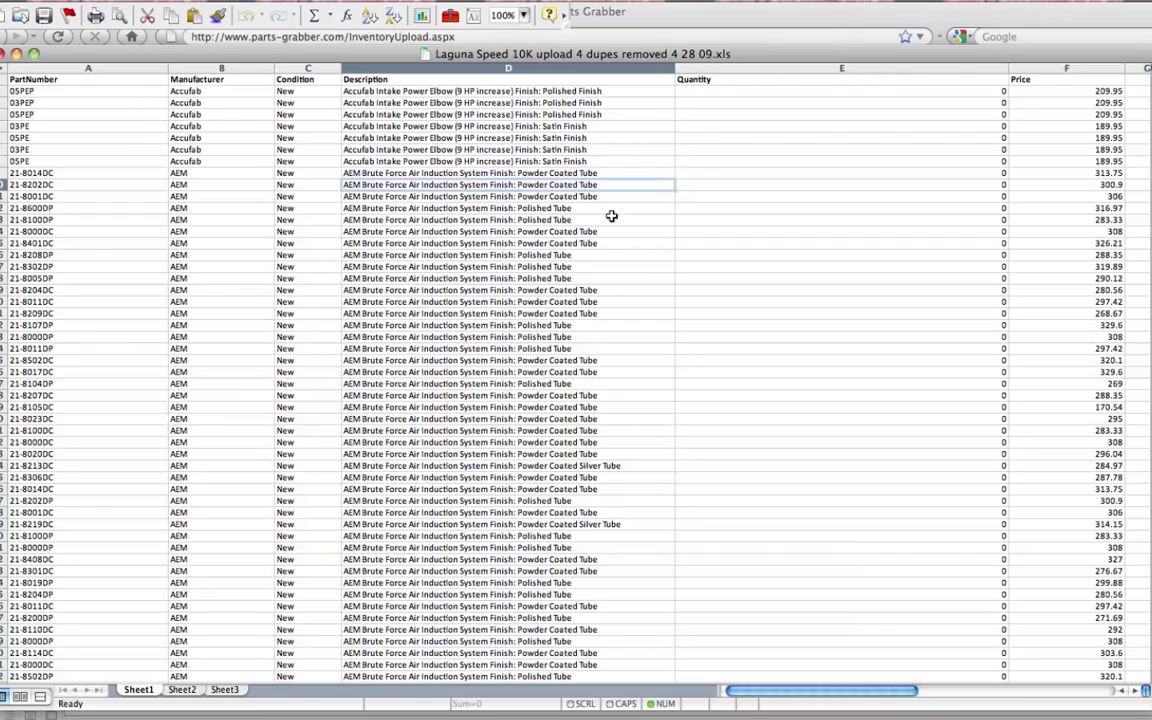
click(707, 137)
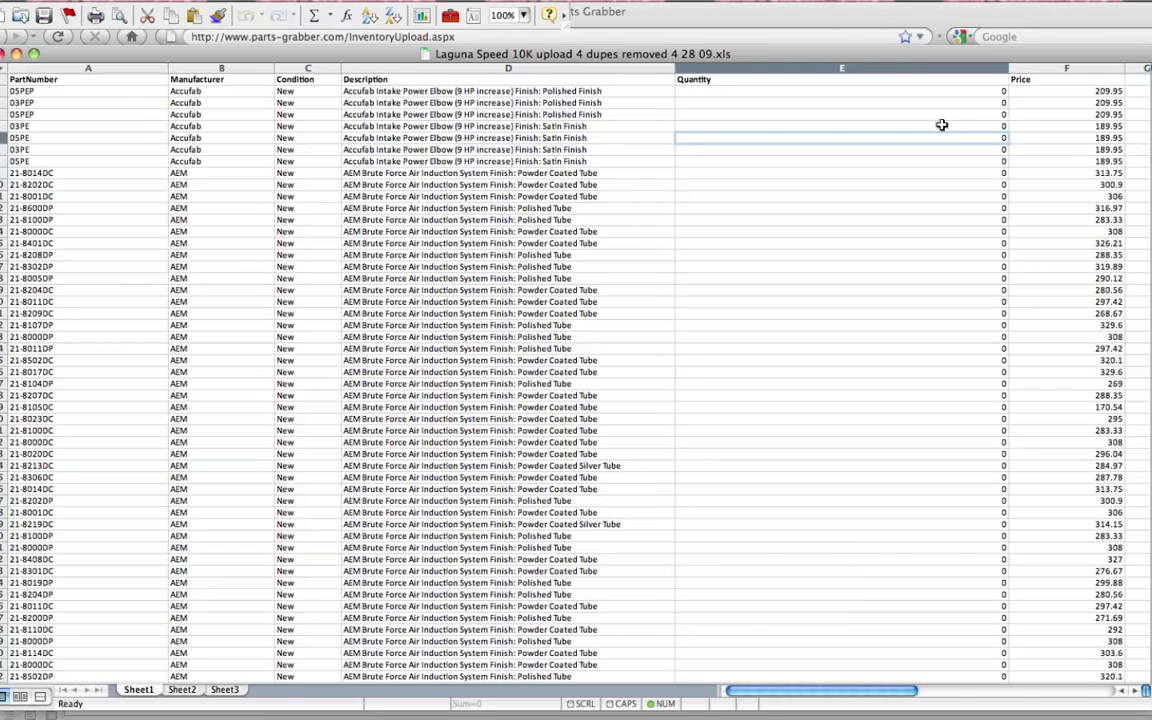
click(1081, 151)
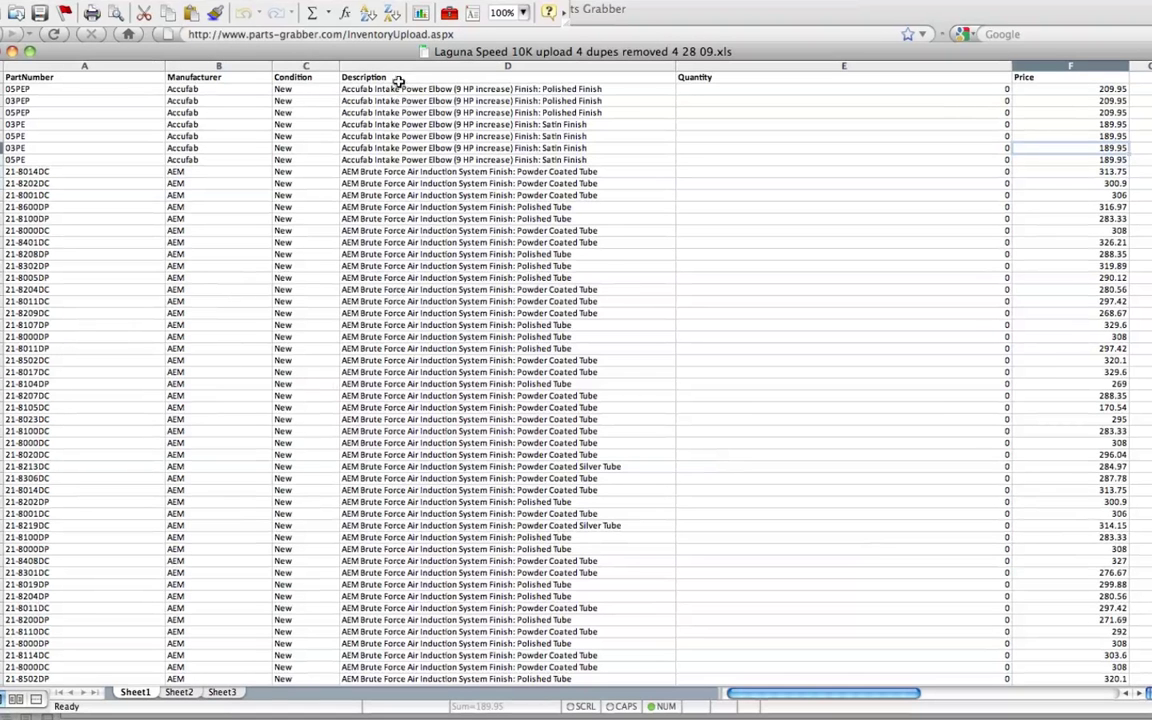
click(341, 64)
drag(340, 52, 362, 9)
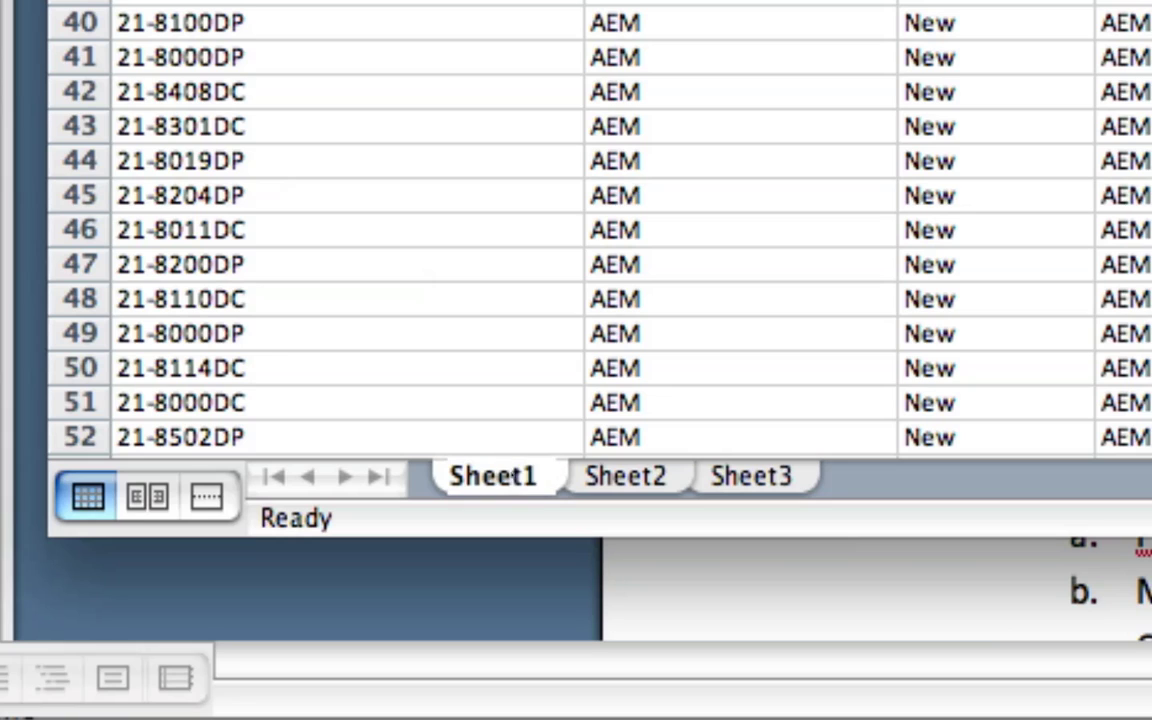
double_click(463, 476)
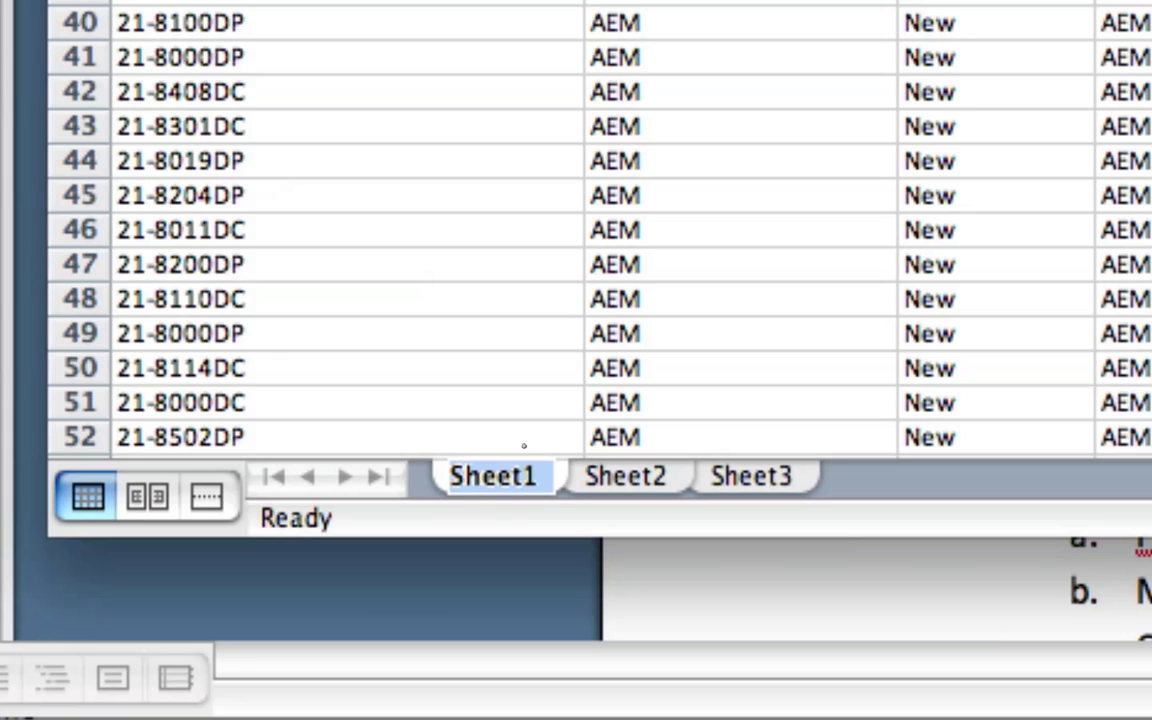
text(parts 1)
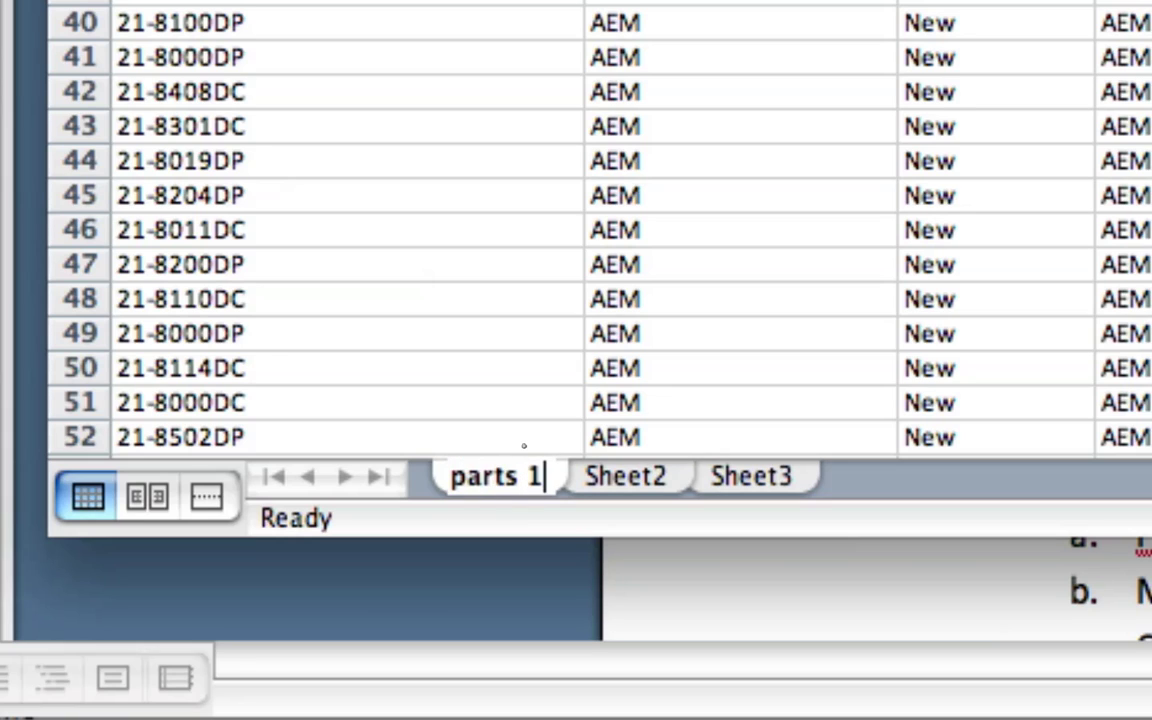
key(Return)
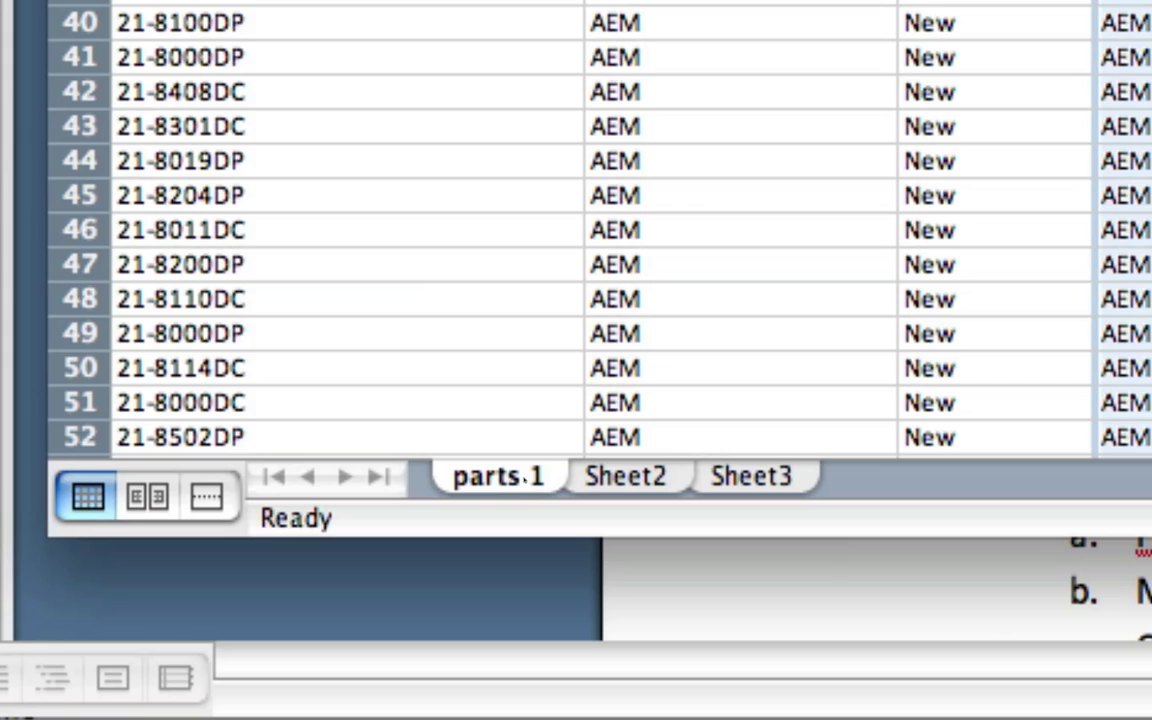
double_click(490, 477)
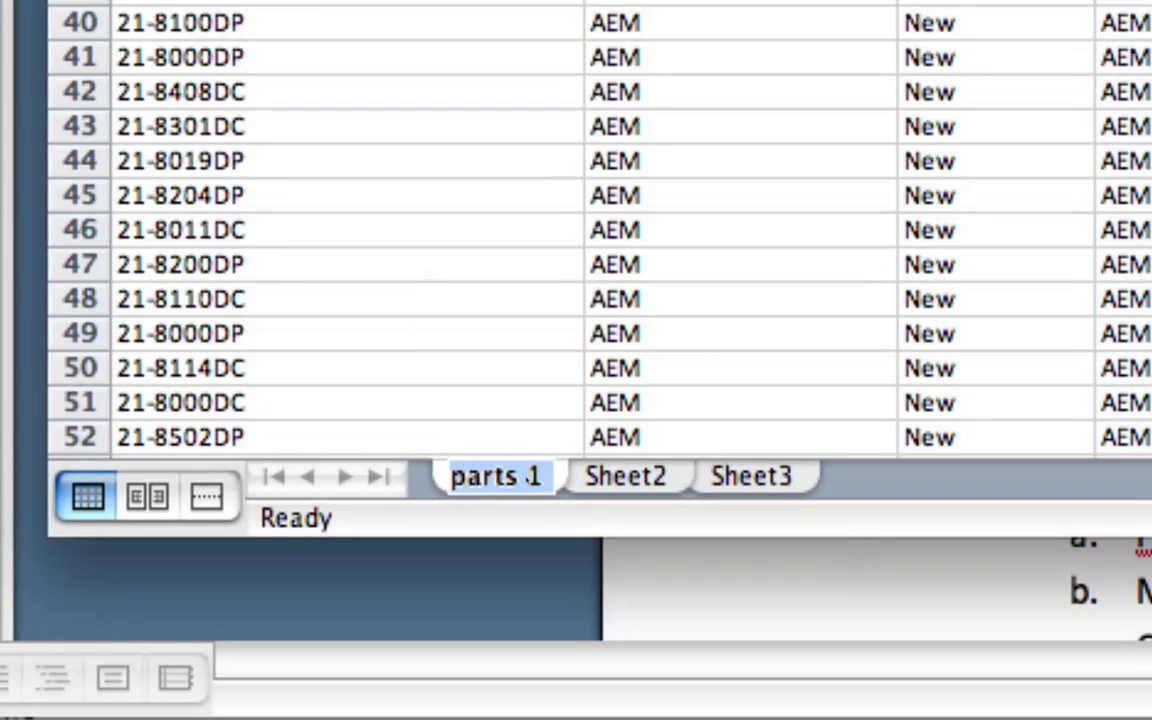
text(Sheet1)
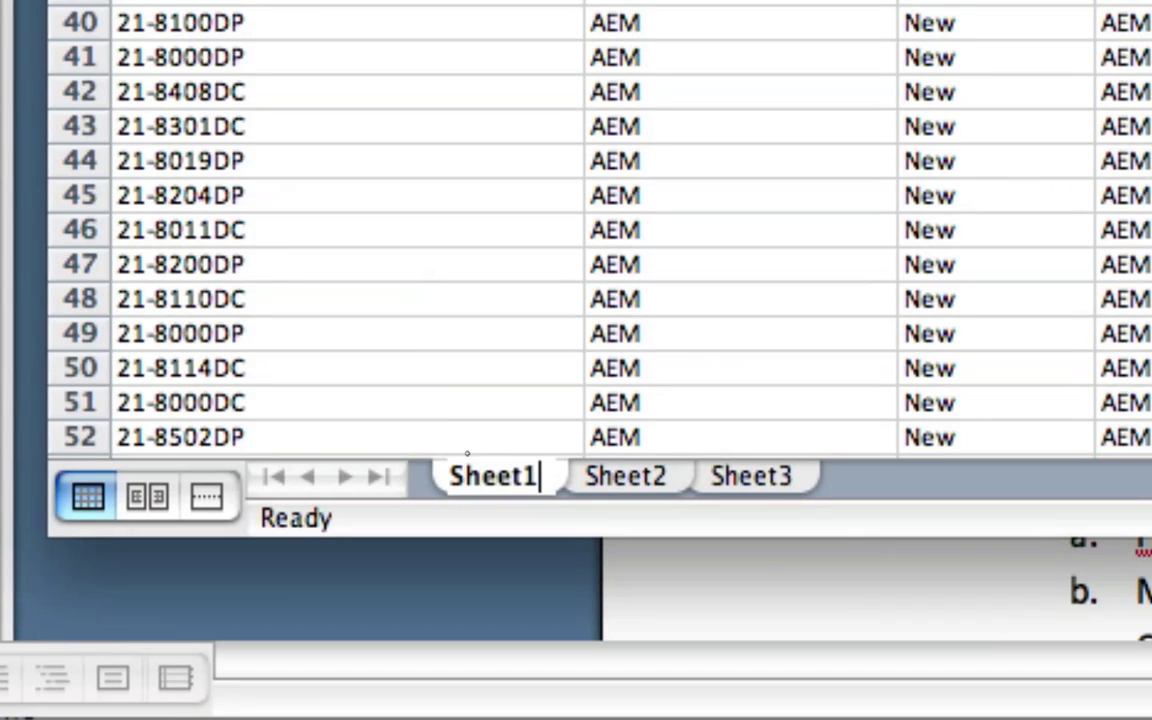
key(Return)
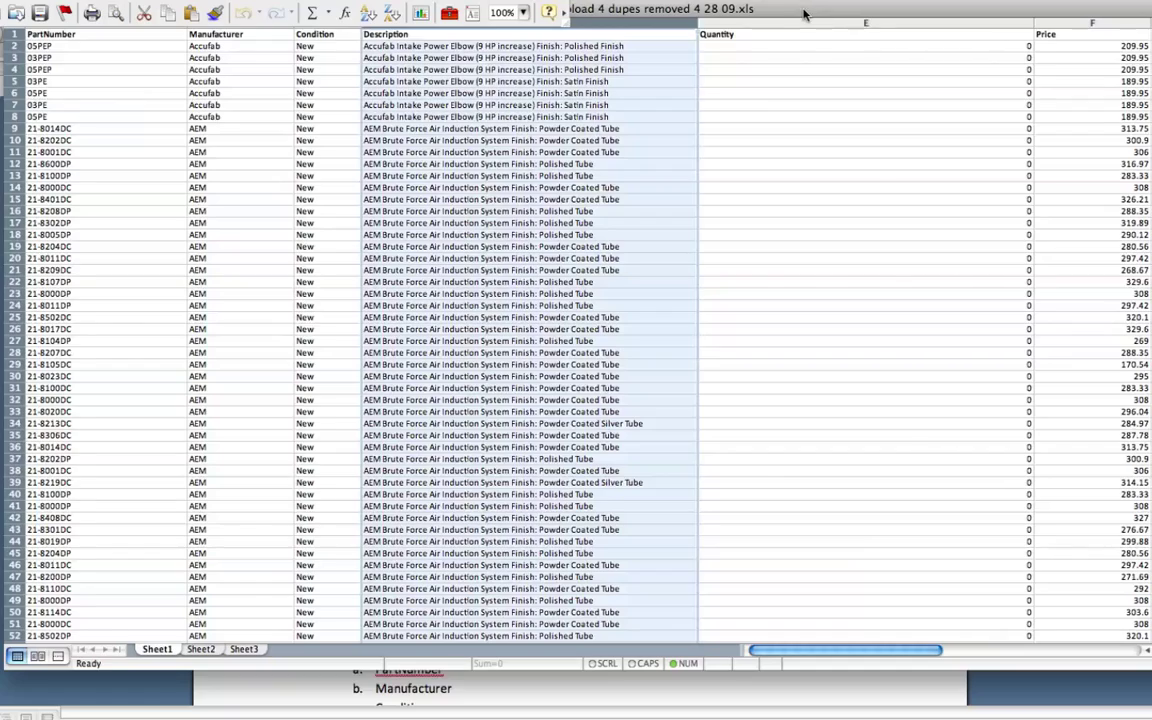
Move the Laguna Speed workbook window down and switch to the Parts-Grabber browser window.
drag(805, 13, 787, 47)
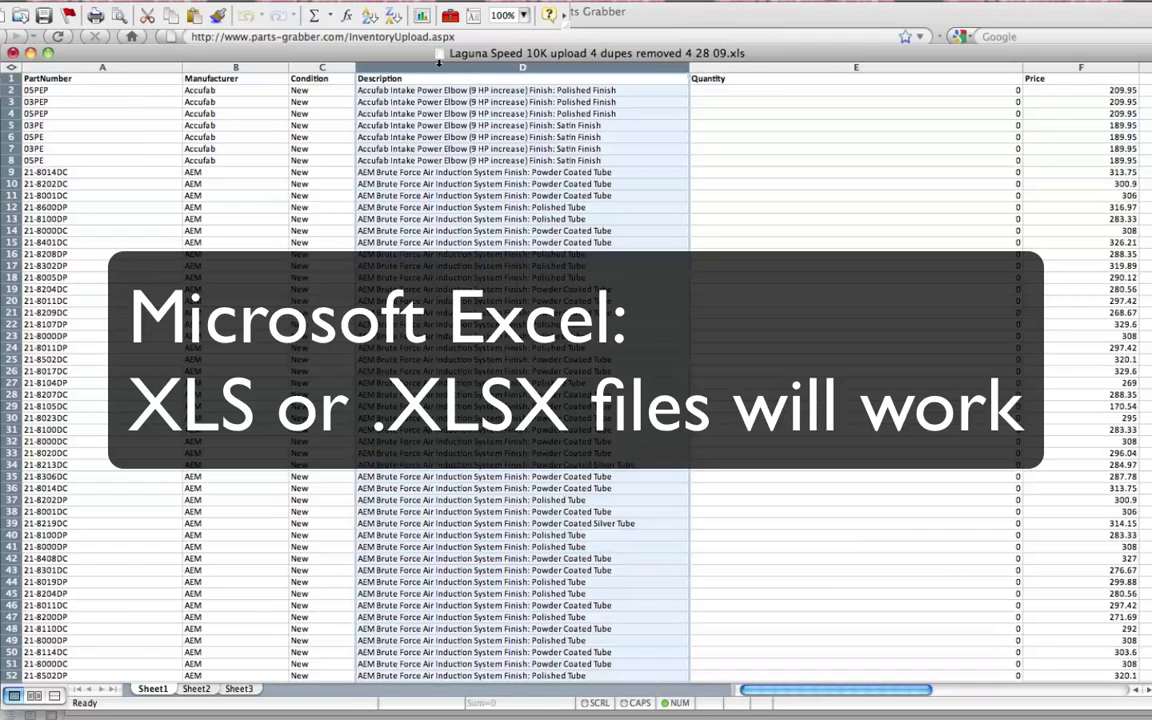
key(F9)
click(108, 103)
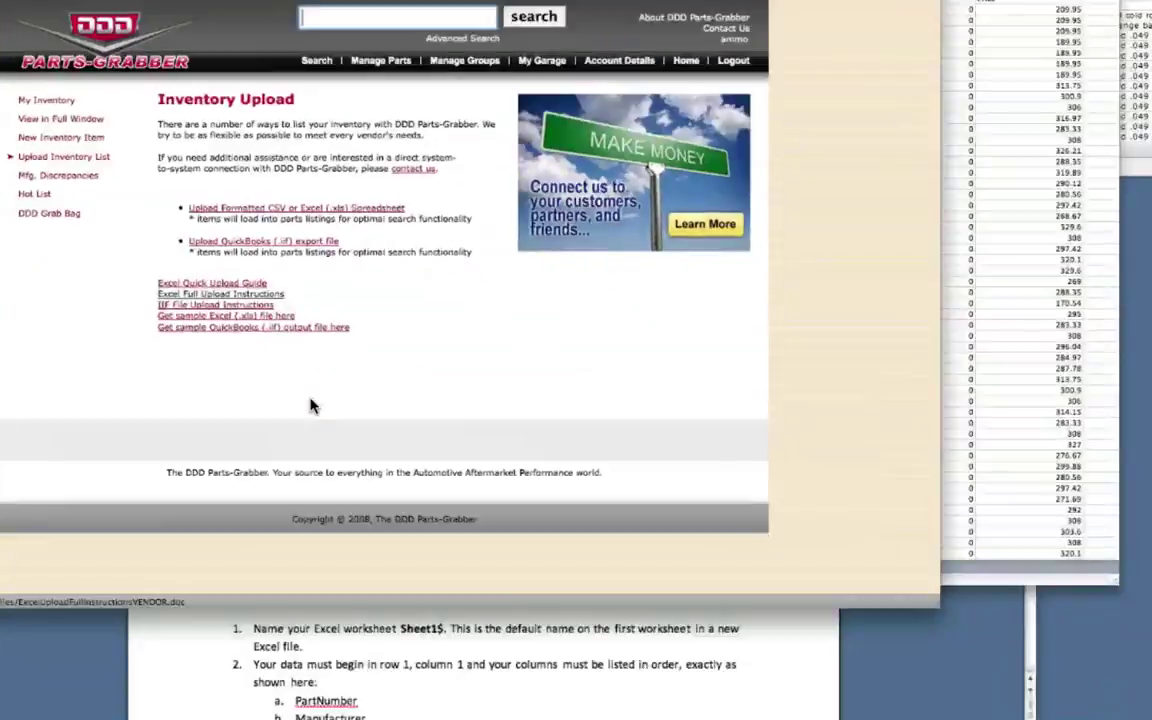
key(F9)
click(458, 463)
key(F9)
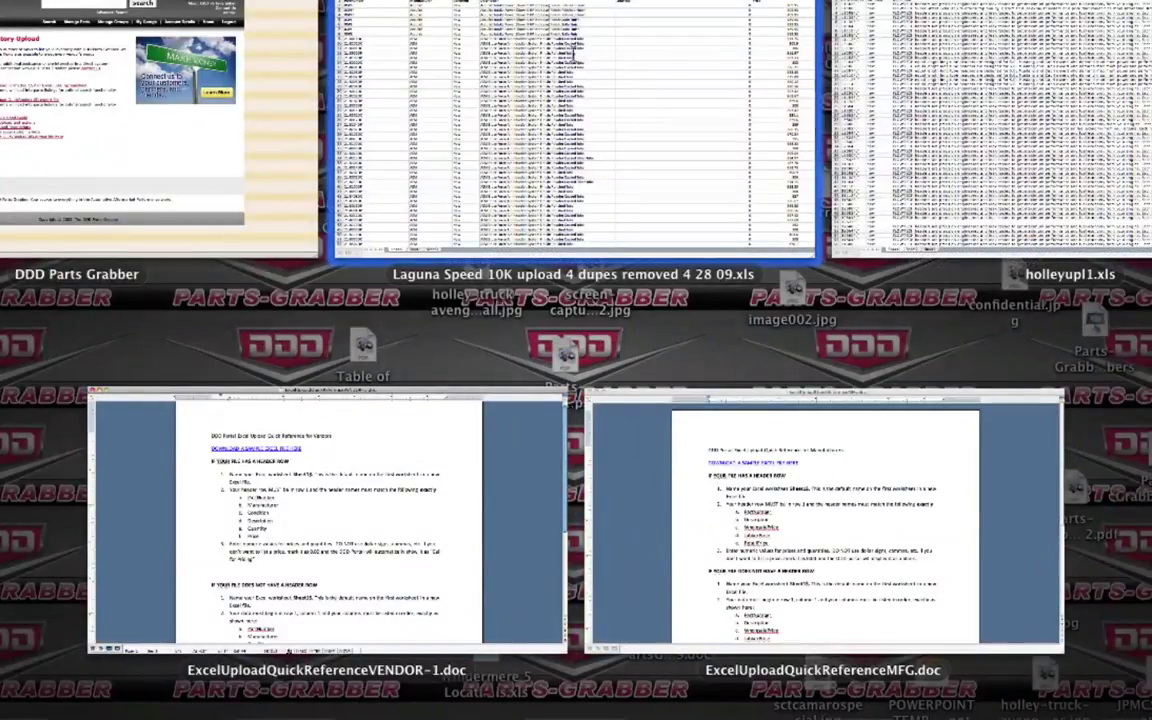
click(575, 130)
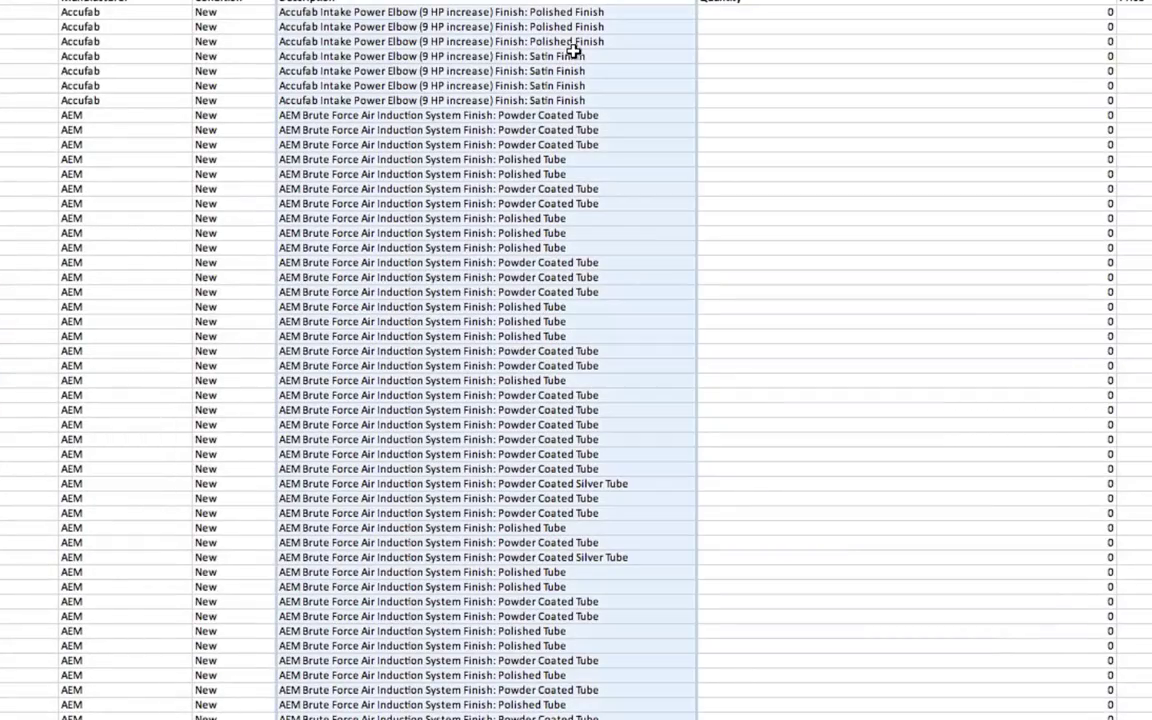
key(F9)
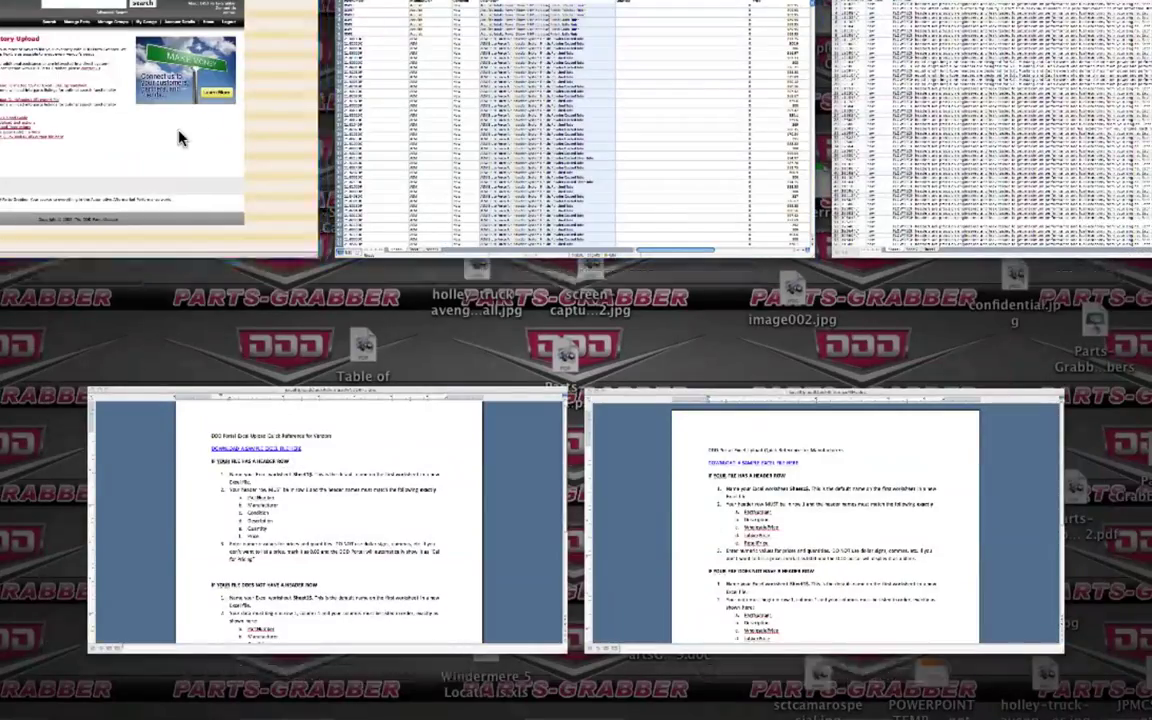
click(249, 121)
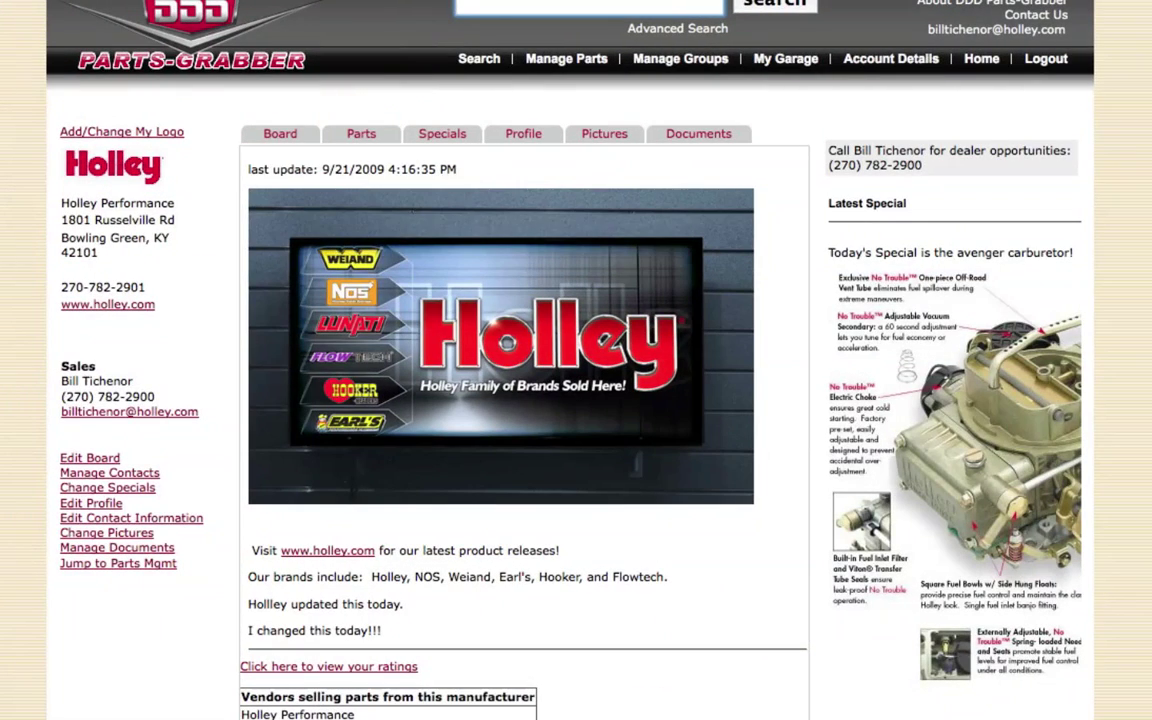
Go to Upload Parts Catalog under the Manage Parts menu.
mouse_move(543, 67)
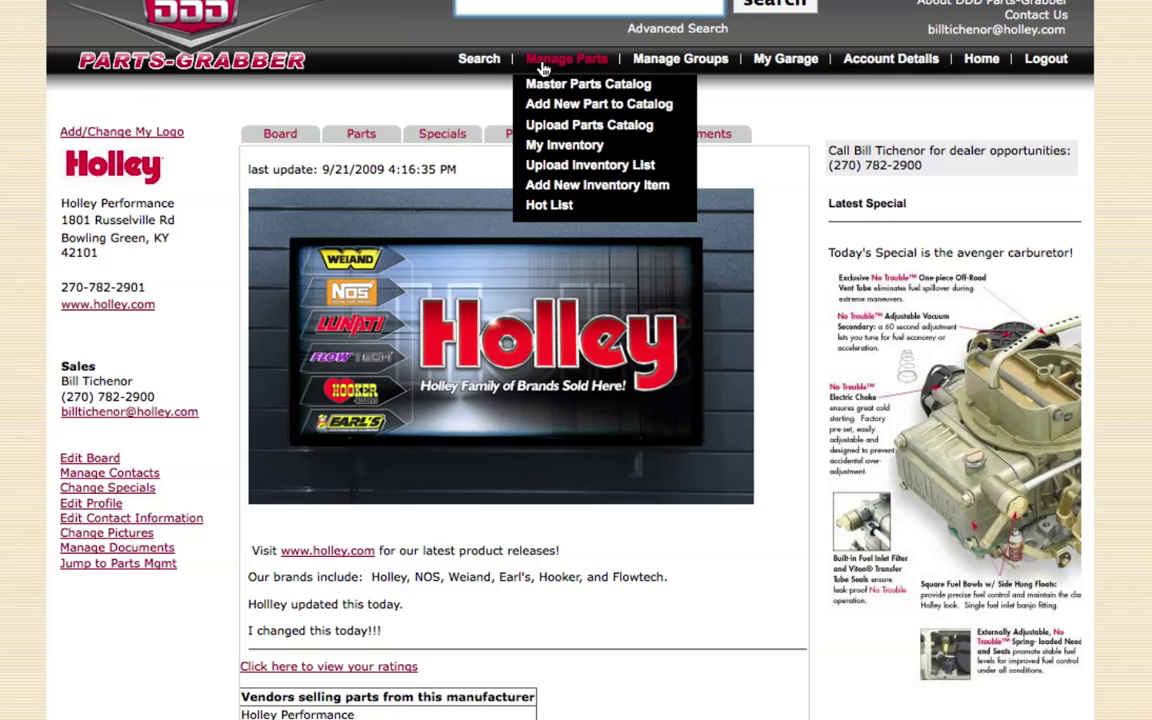
click(560, 130)
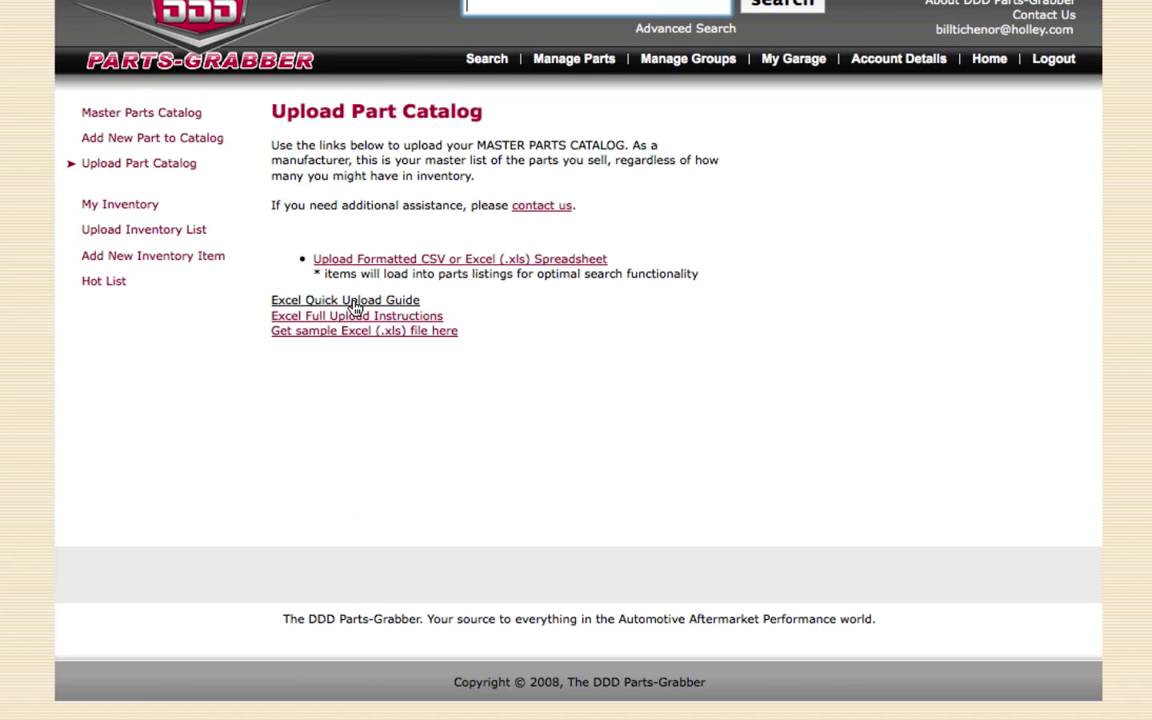
Switch to ExcelUploadQuickReferenceMFG.doc and highlight the PartNumber, Description and WholesalePrice header names.
key(F9)
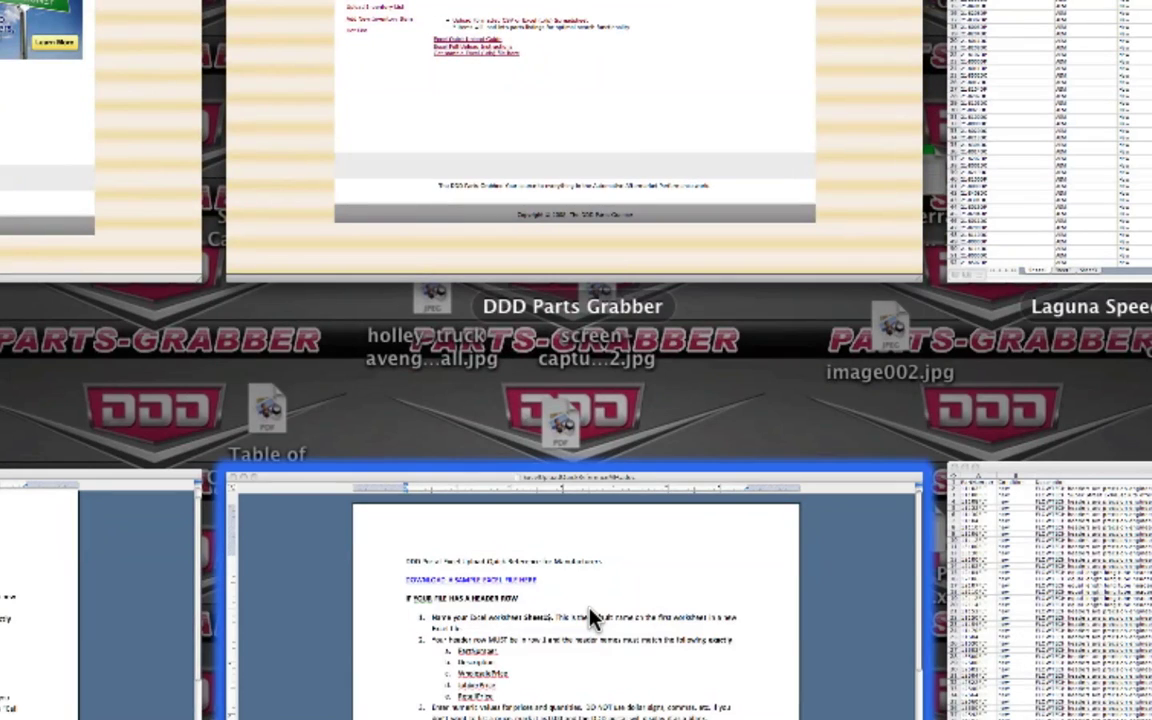
click(590, 618)
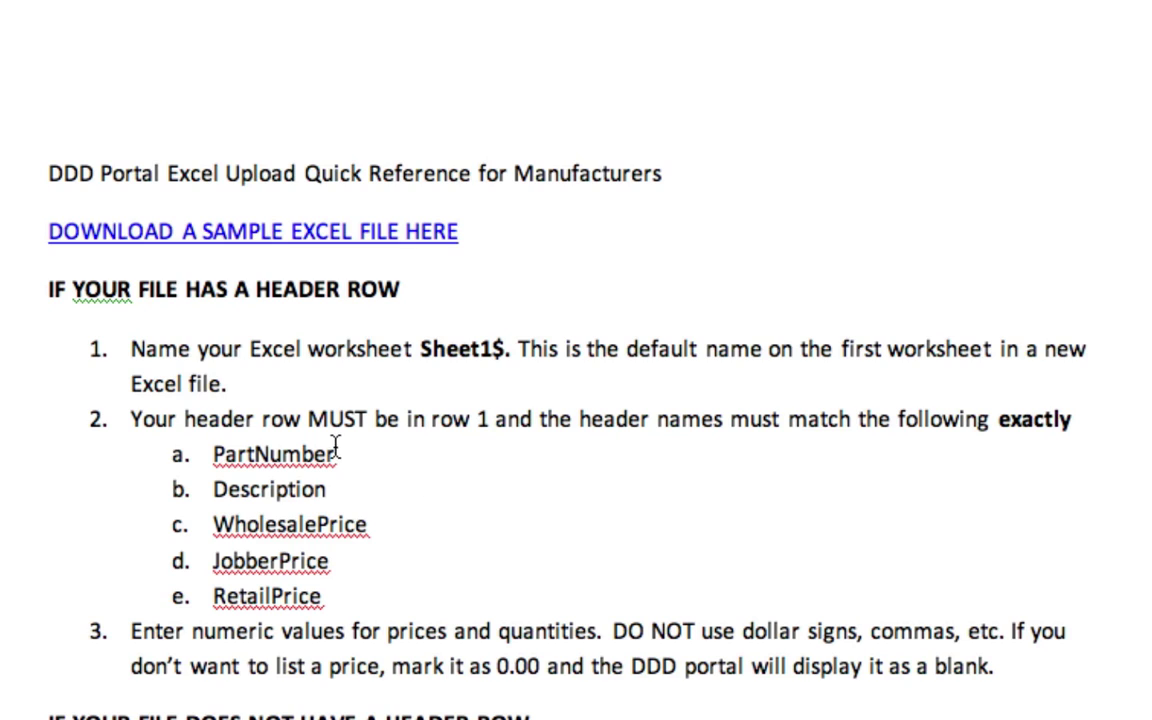
drag(338, 451, 213, 452)
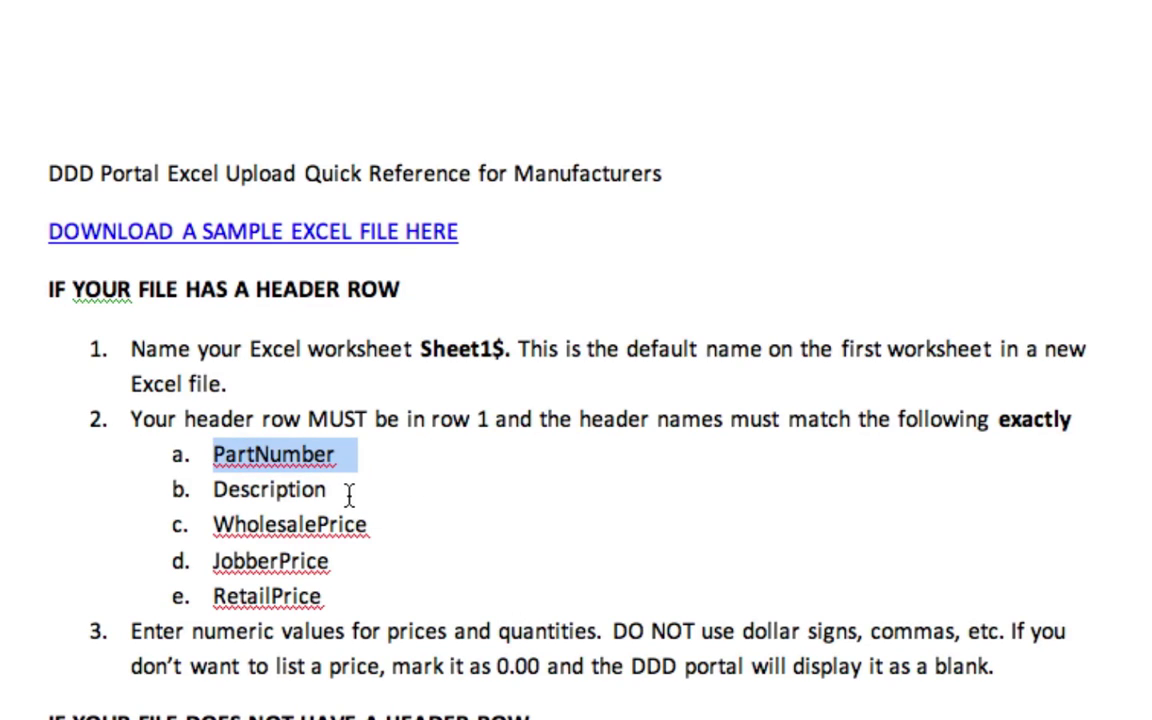
drag(330, 491, 218, 499)
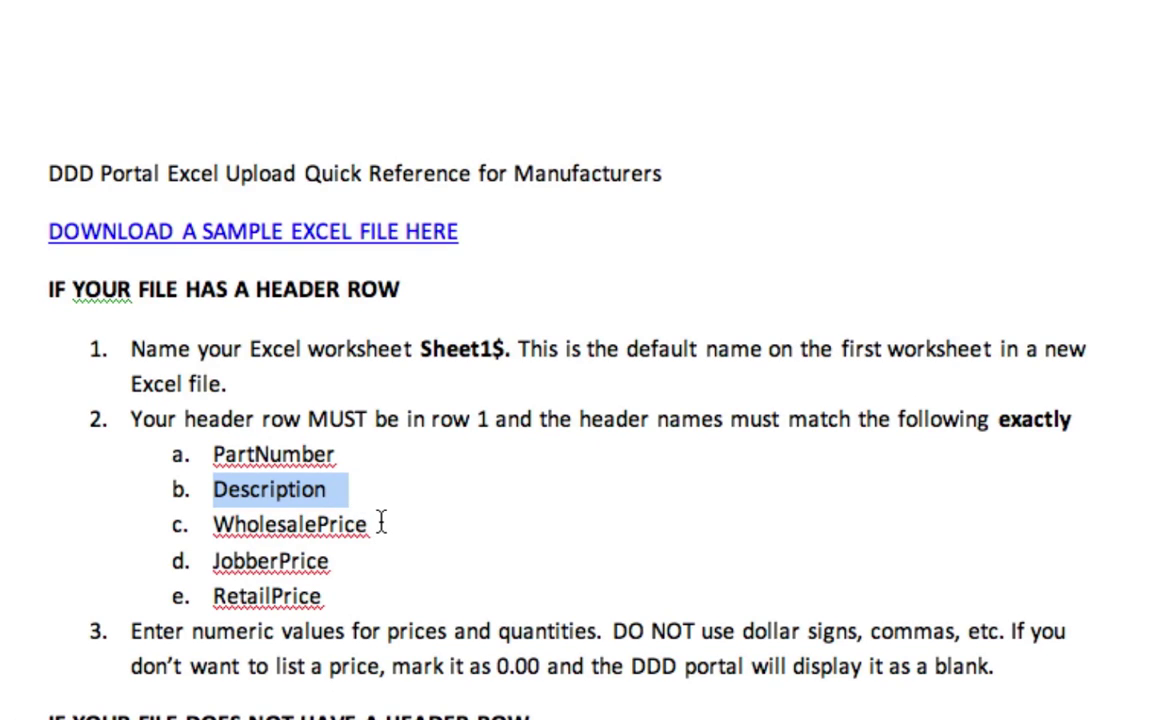
drag(381, 523, 243, 547)
click(242, 548)
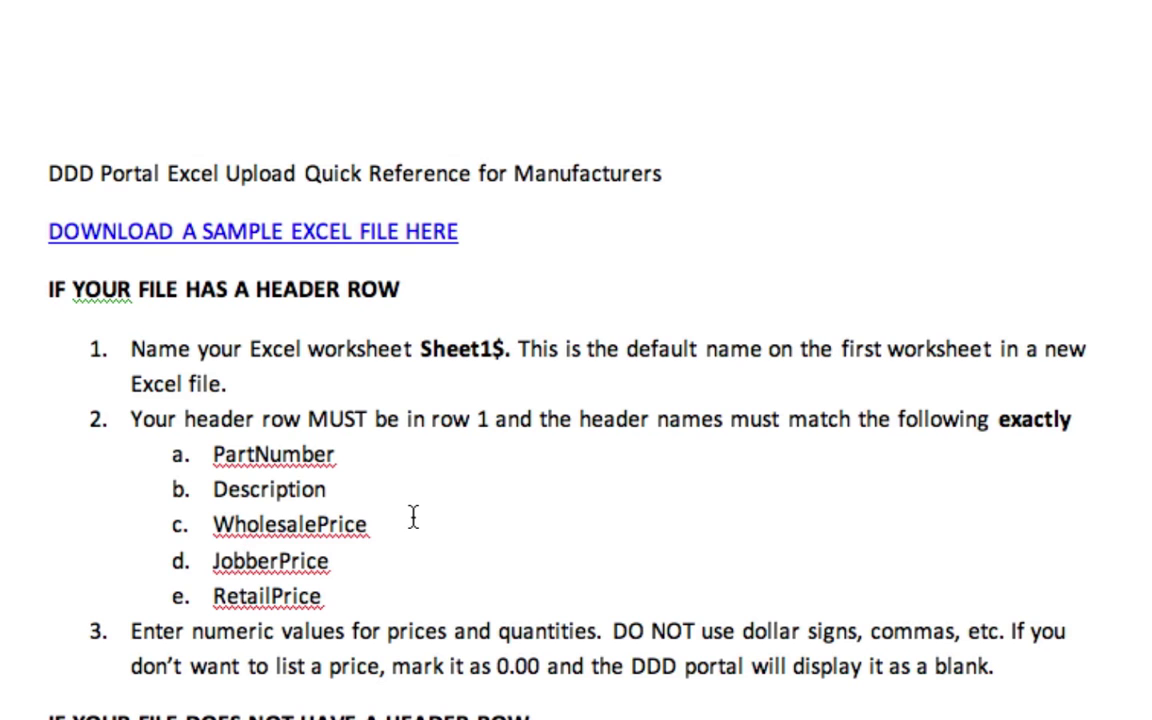
Bring holleyPARTSLIST_97_03_format.xls forward, select A1 and B1, and narrow Description to width 58.50.
key(F9)
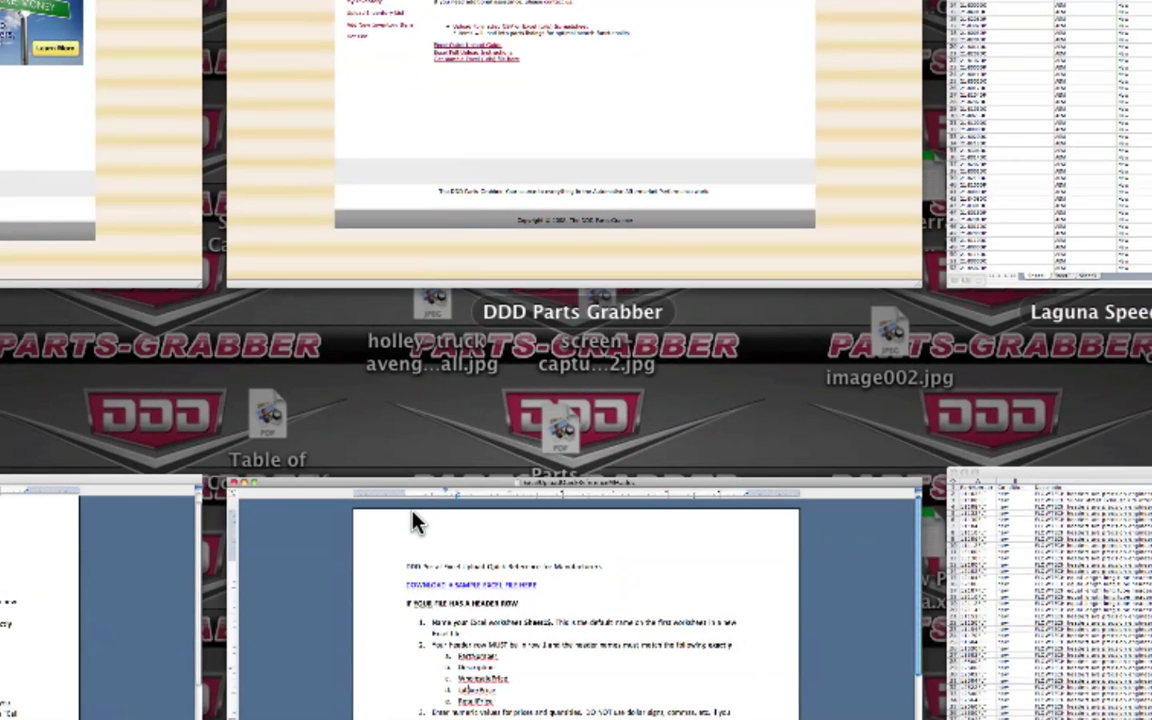
click(1021, 681)
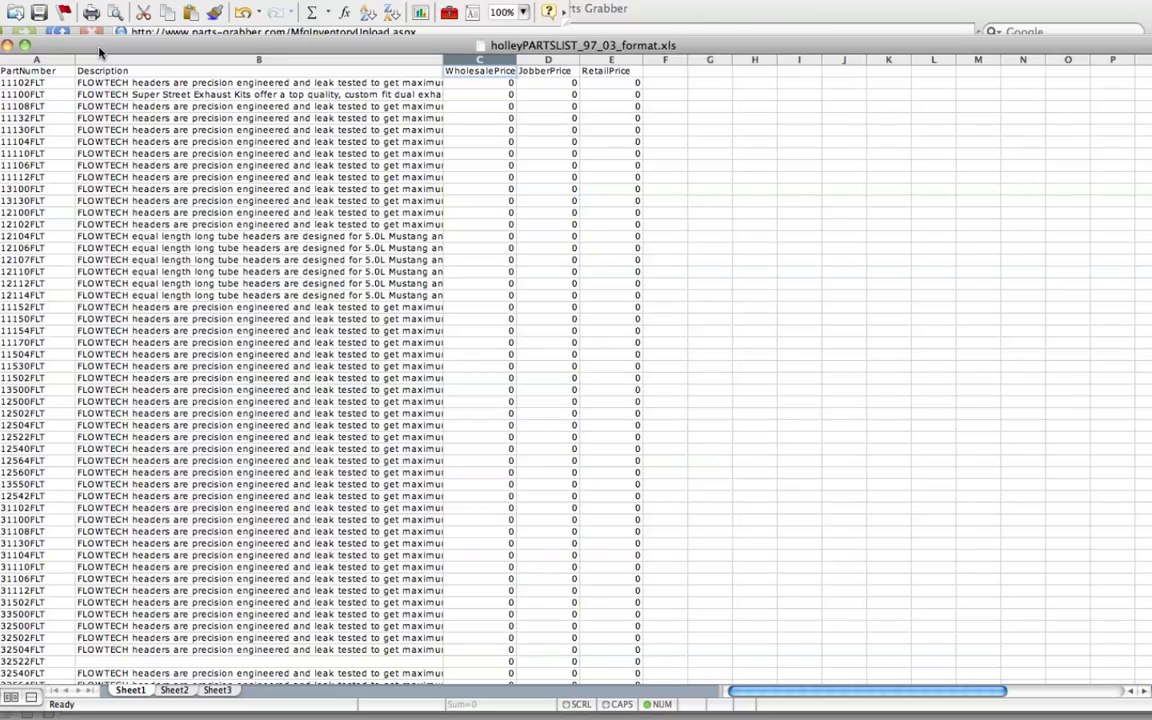
click(42, 70)
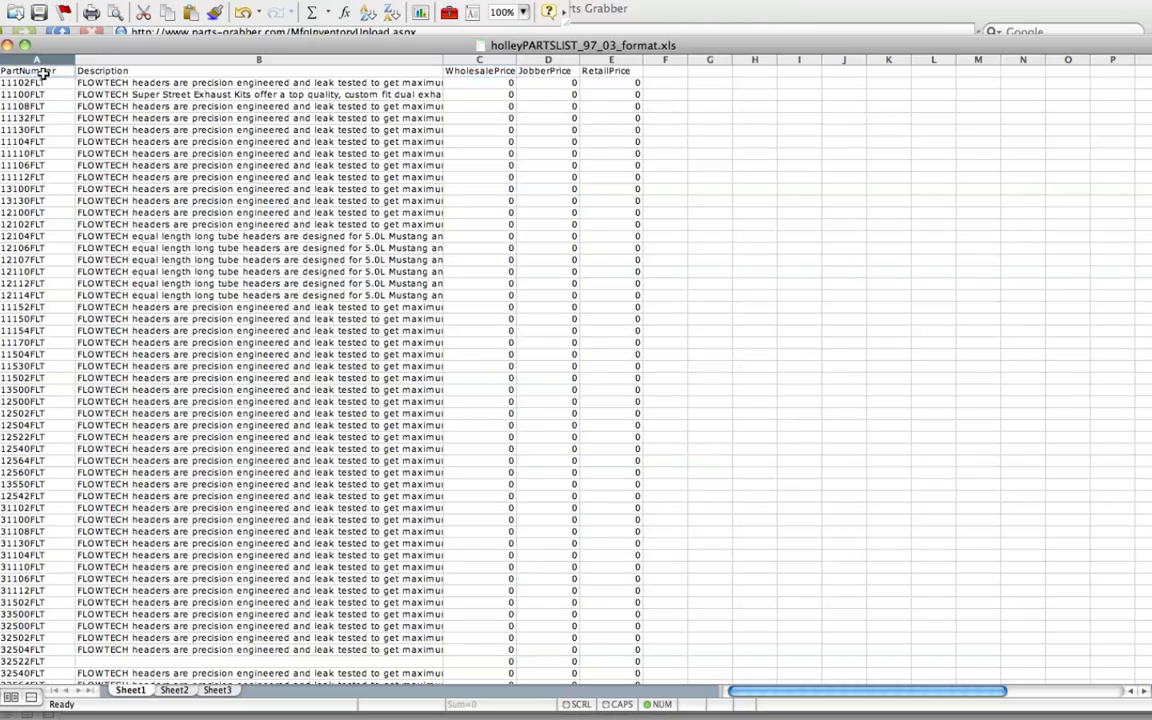
click(141, 75)
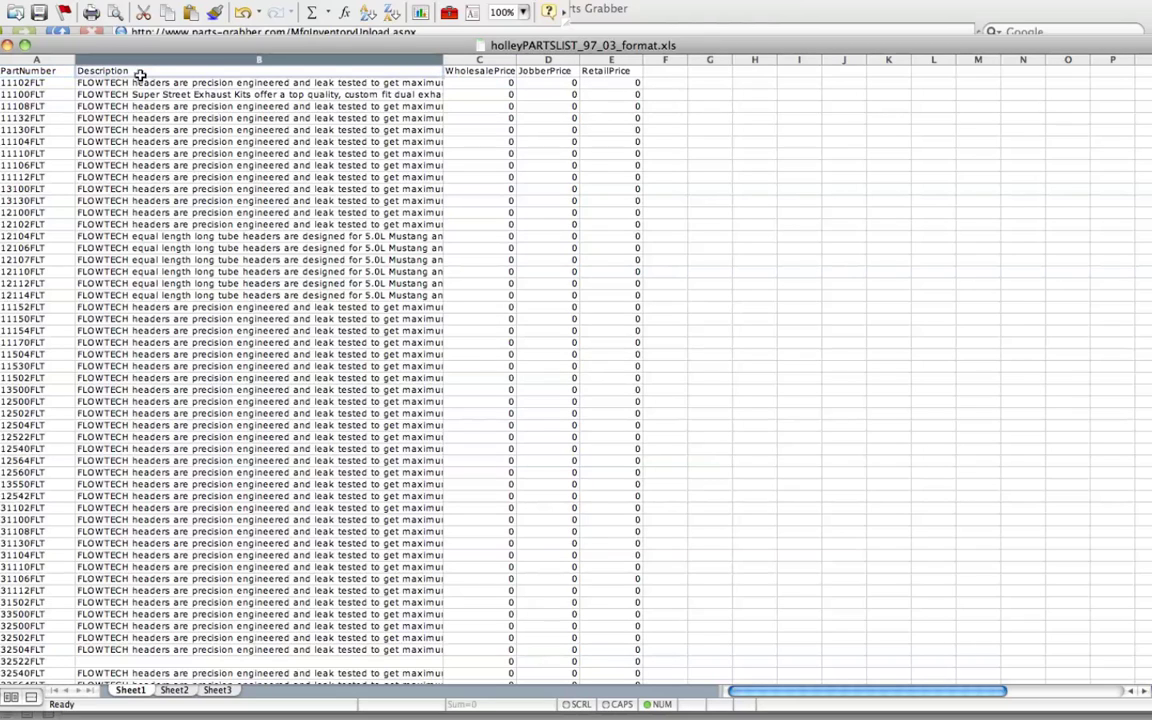
drag(443, 60, 374, 54)
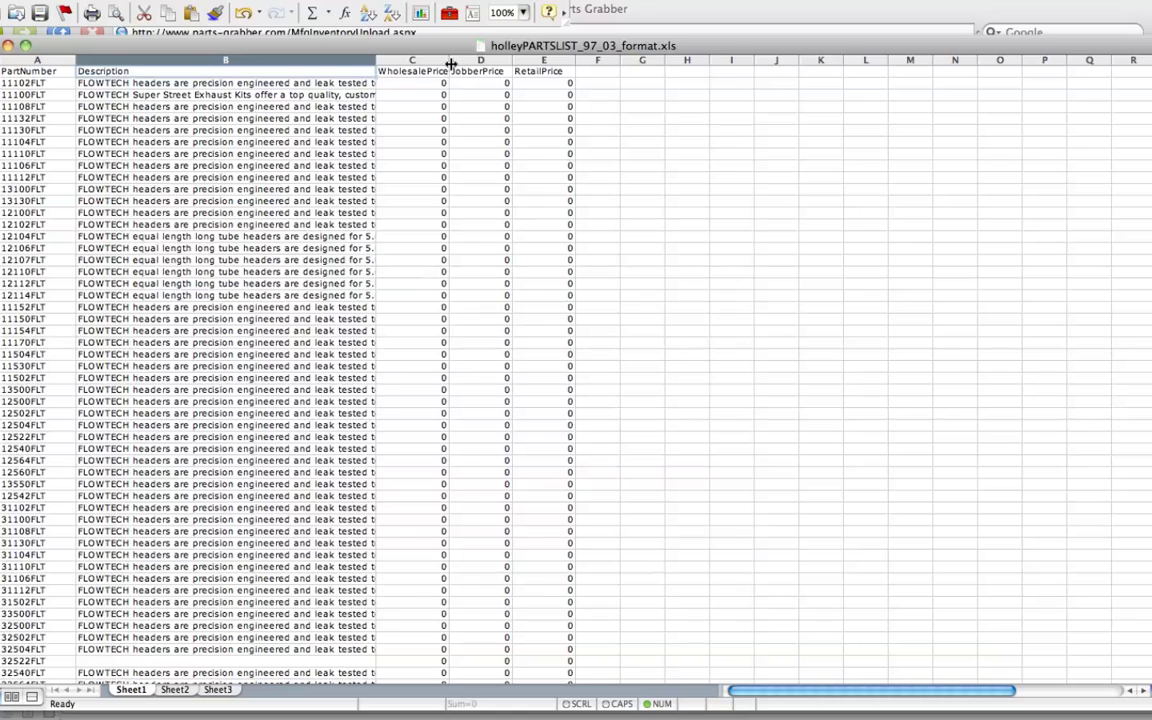
click(405, 70)
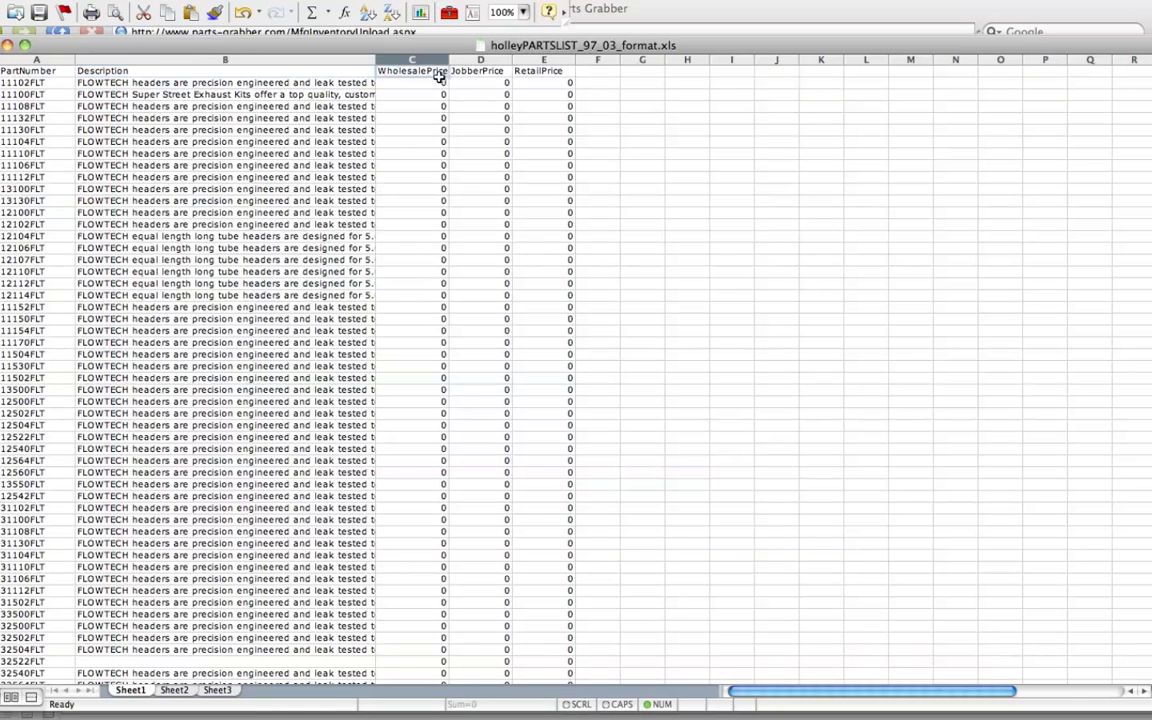
click(476, 74)
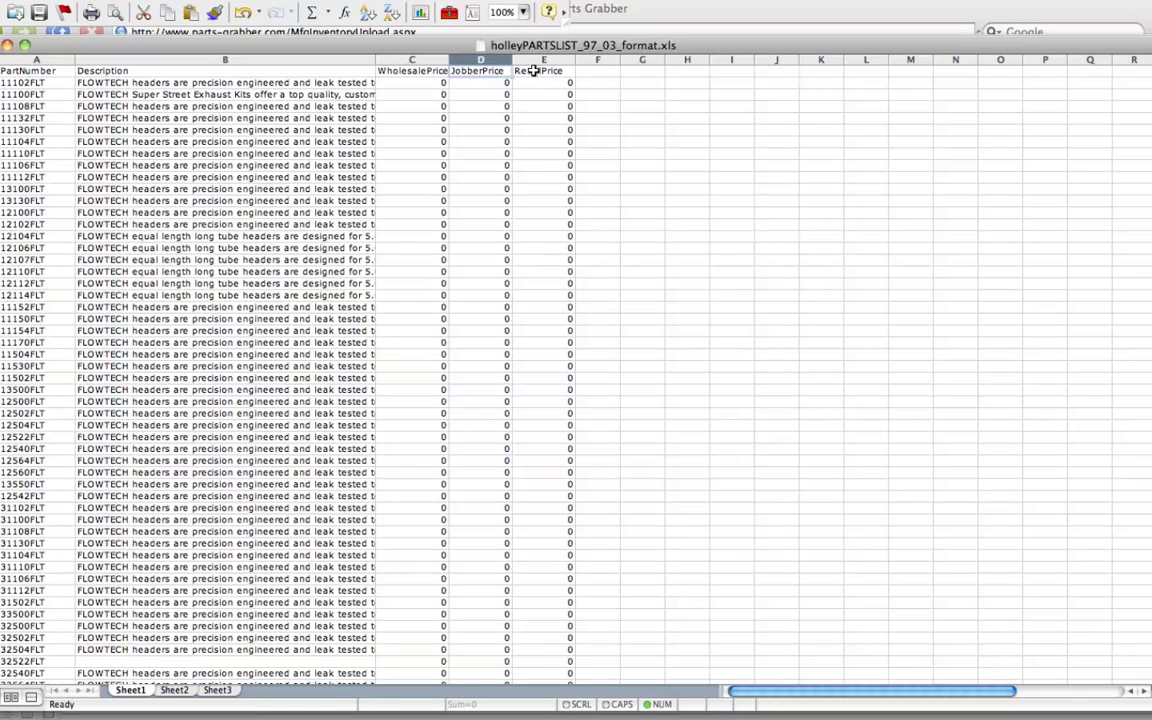
click(520, 72)
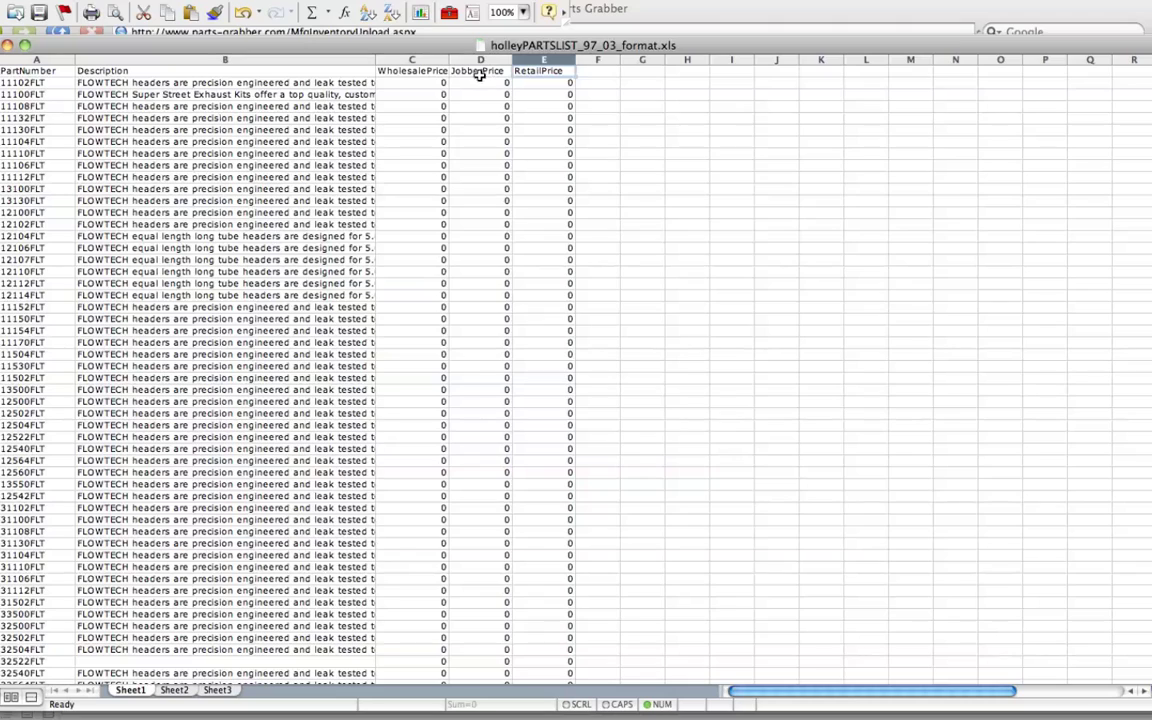
click(402, 71)
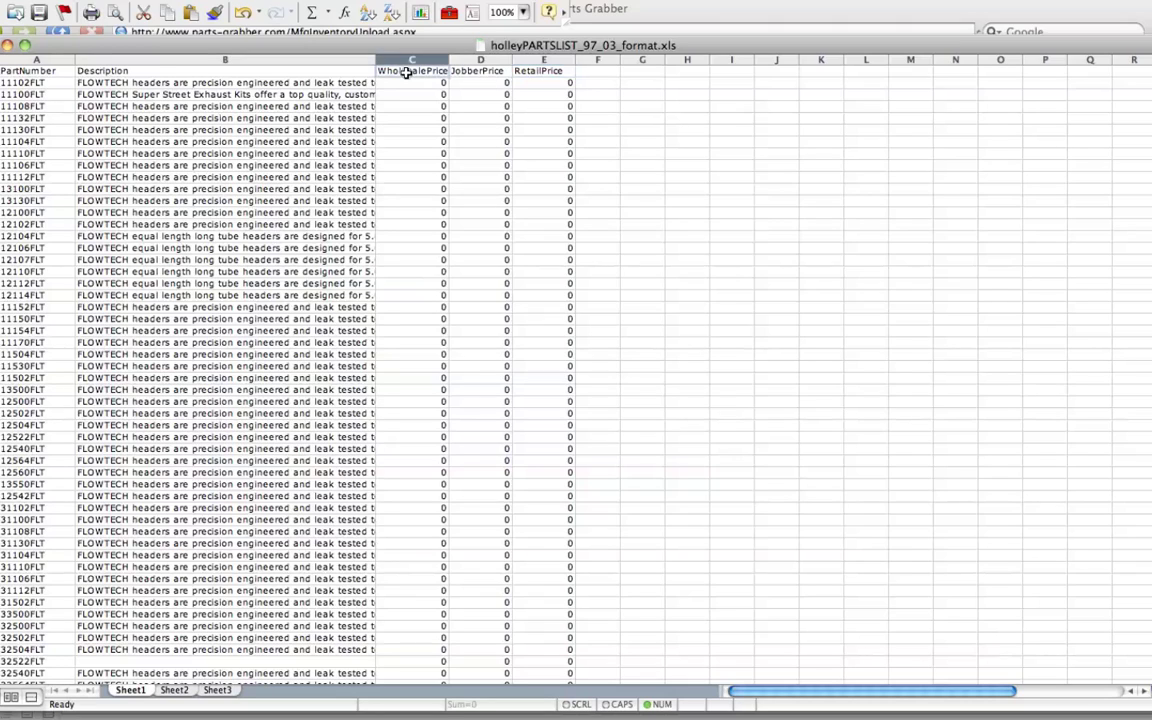
click(464, 71)
click(540, 71)
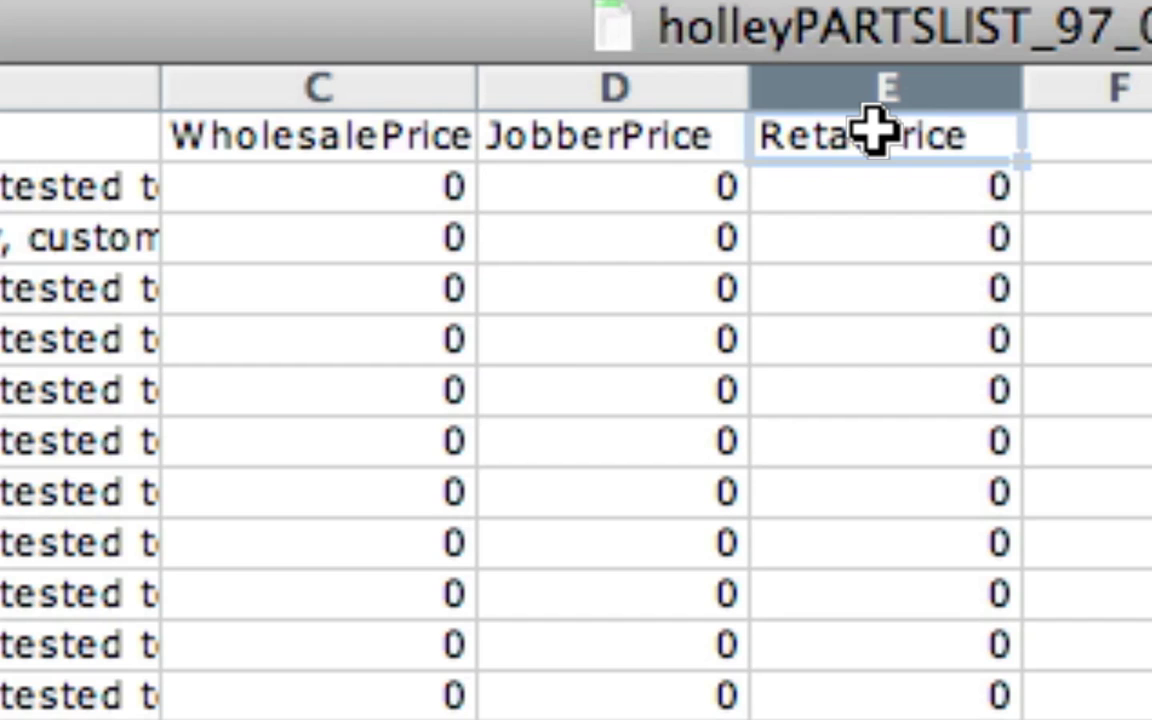
click(300, 190)
click(560, 187)
click(888, 200)
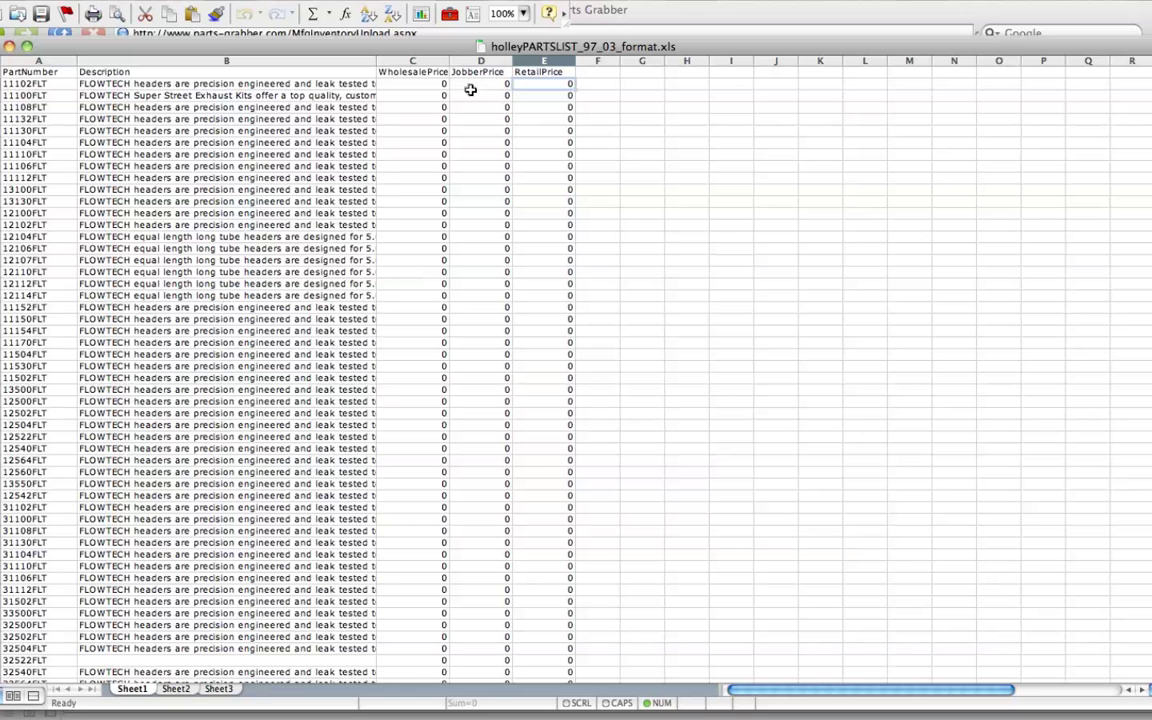
Switch to the Laguna Speed workbook and select the PartNumber, Manufacturer, Condition and Price headers.
key(F9)
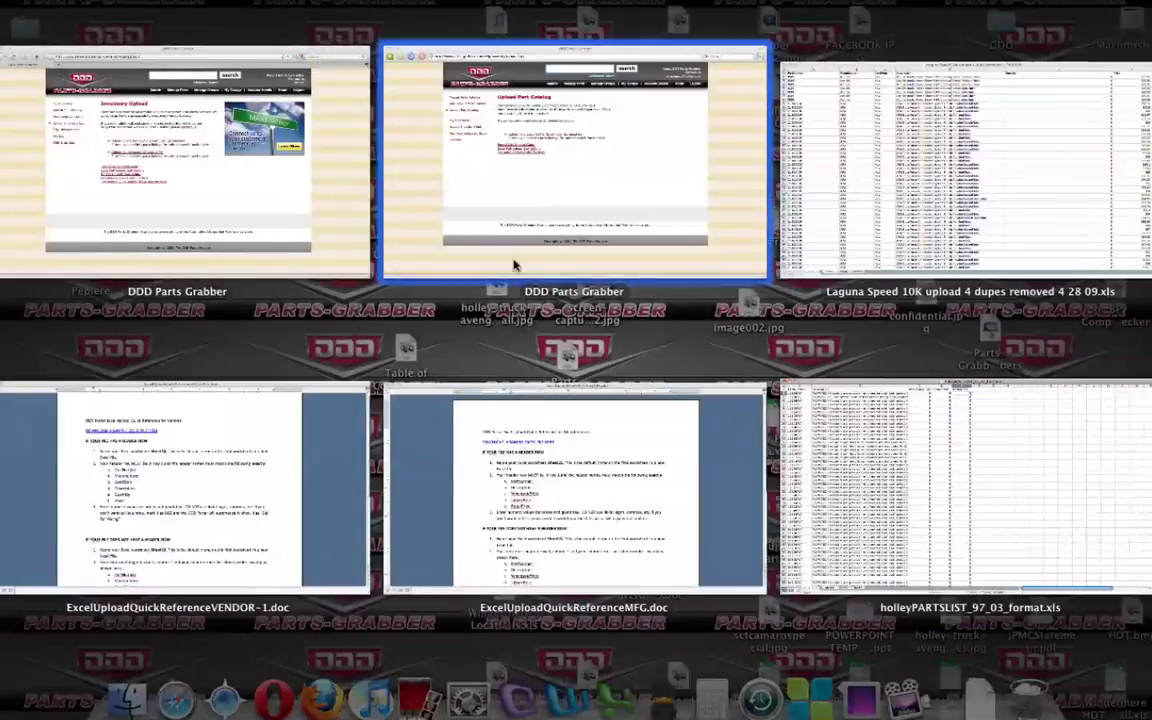
click(937, 150)
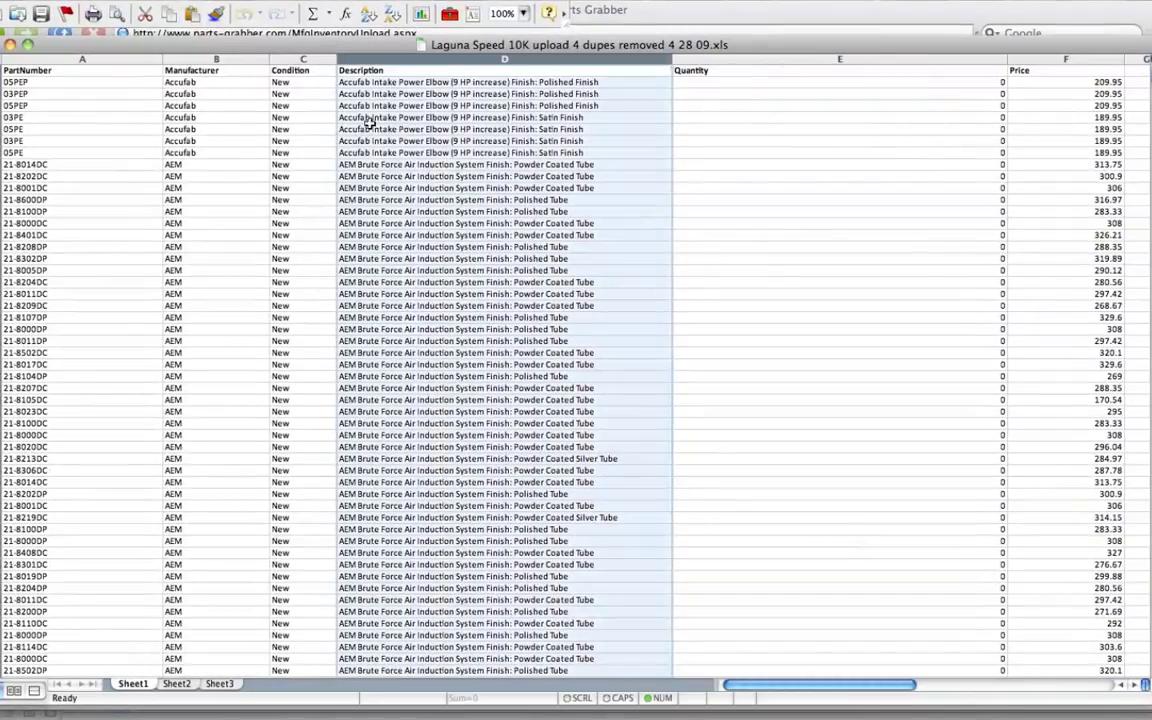
click(55, 71)
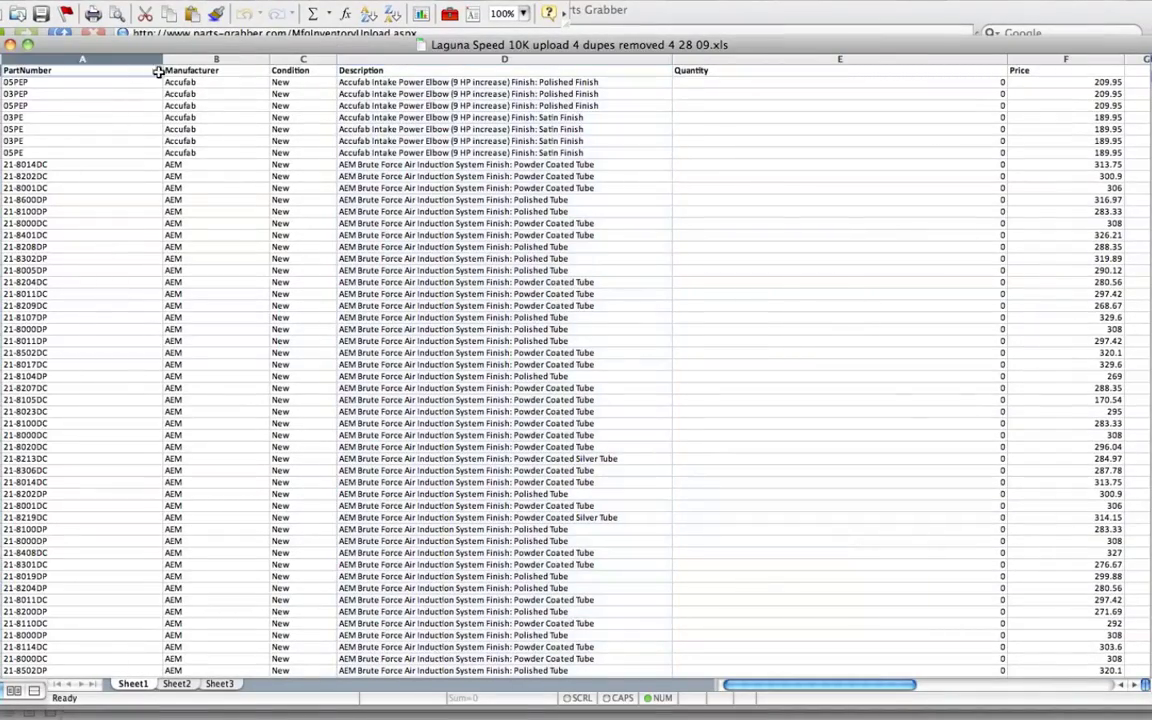
click(195, 71)
click(308, 72)
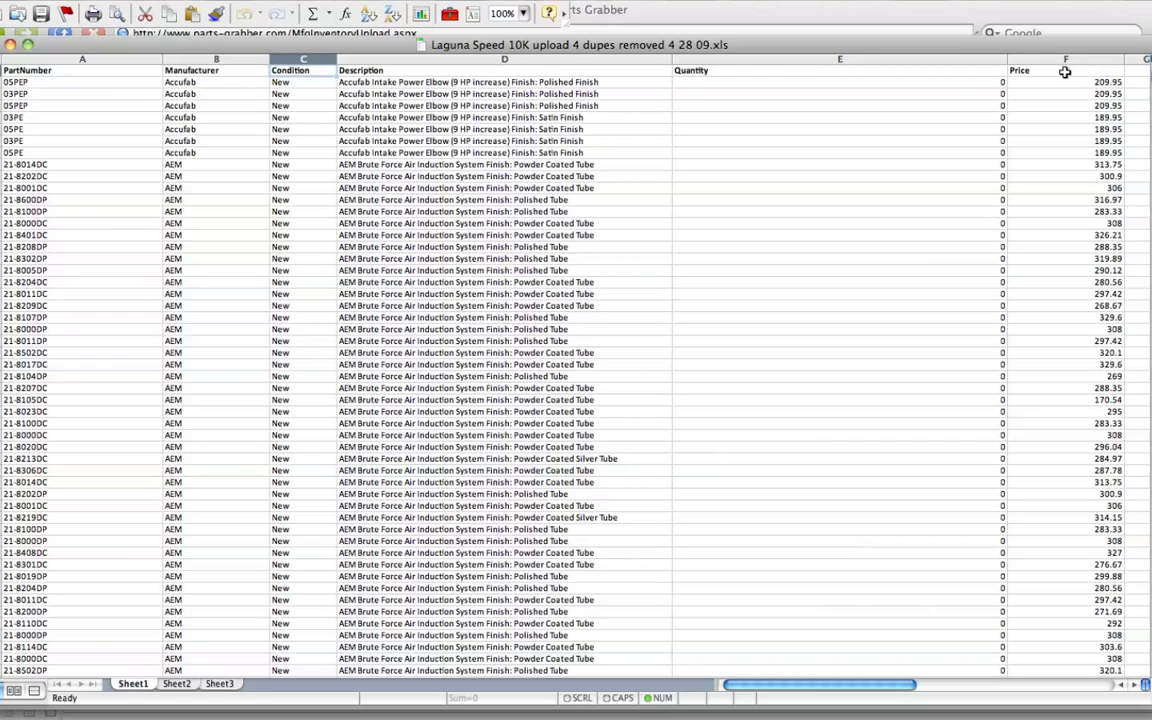
click(1020, 72)
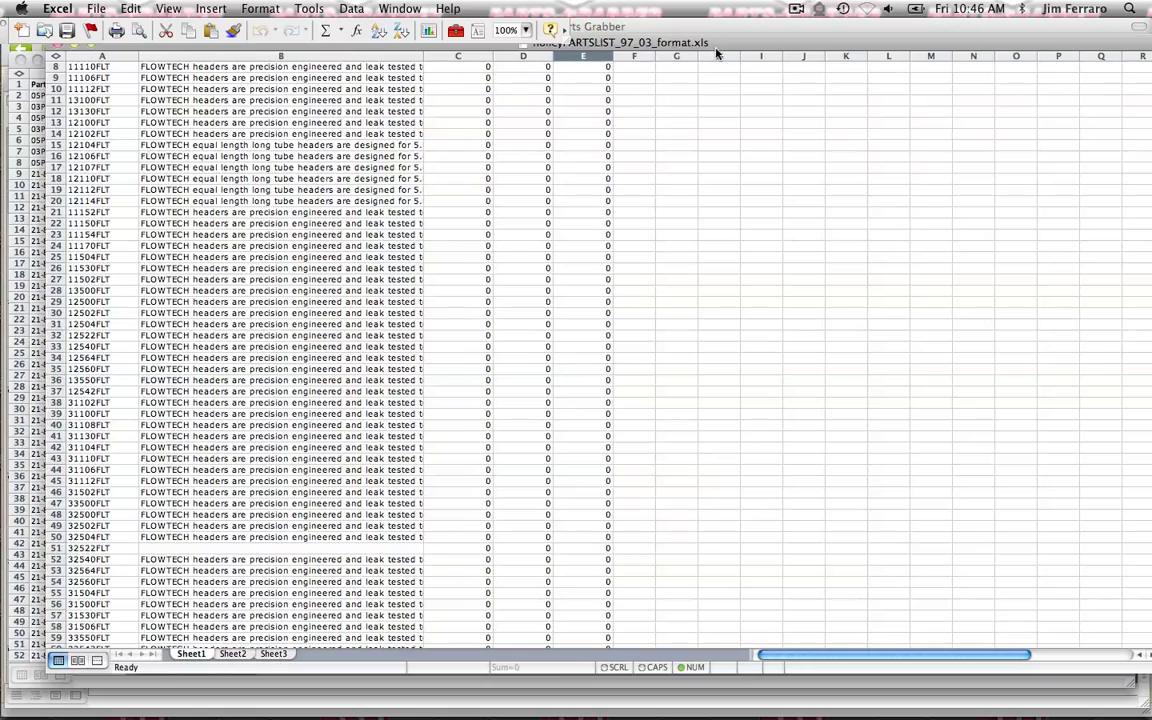
Switch back to the DDD Parts-Grabber browser window showing Upload Part Catalog.
key(F9)
click(544, 194)
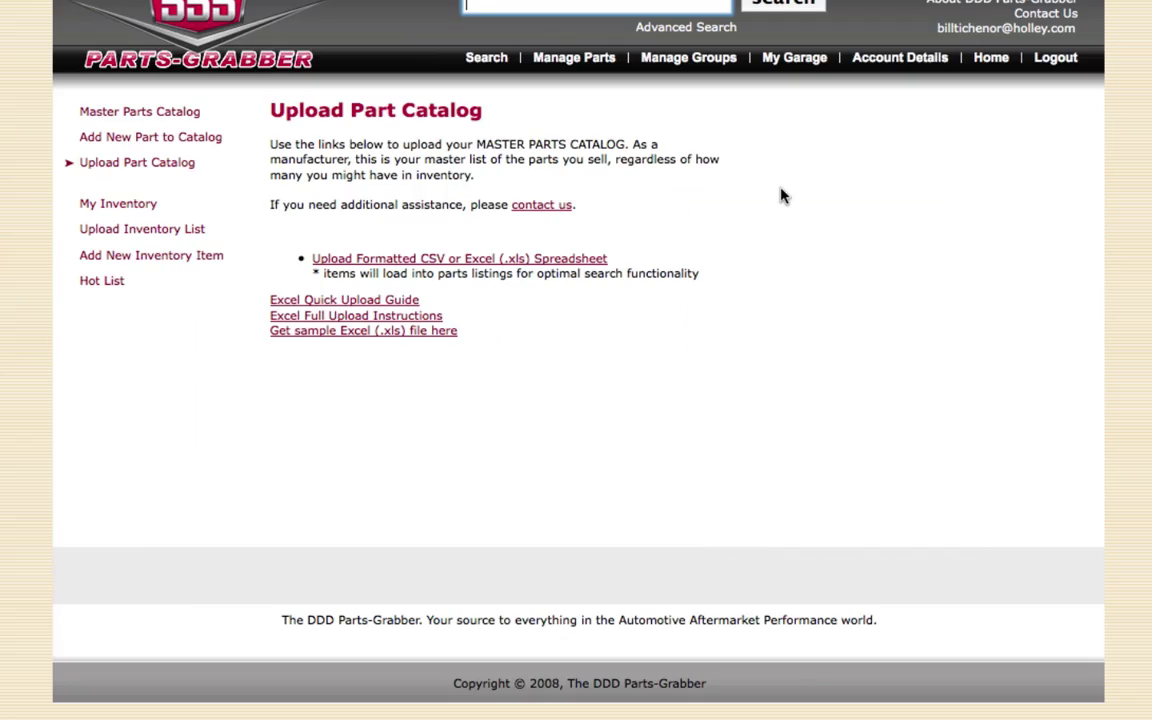